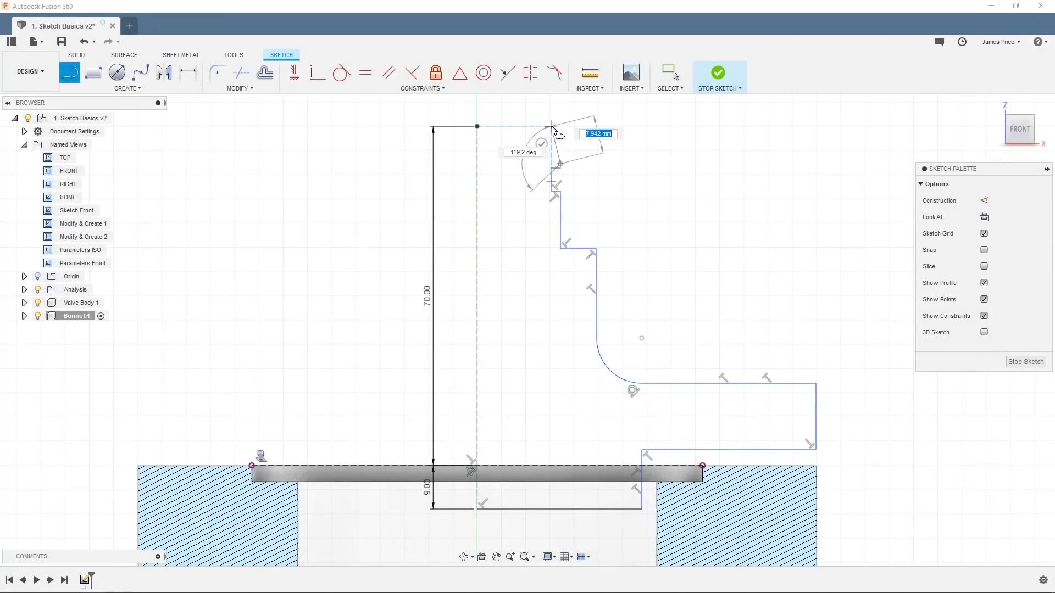
Step: Finish the straight segment, drag a tangent arc, and offset the top edge down 1.00 mm
click(560, 127)
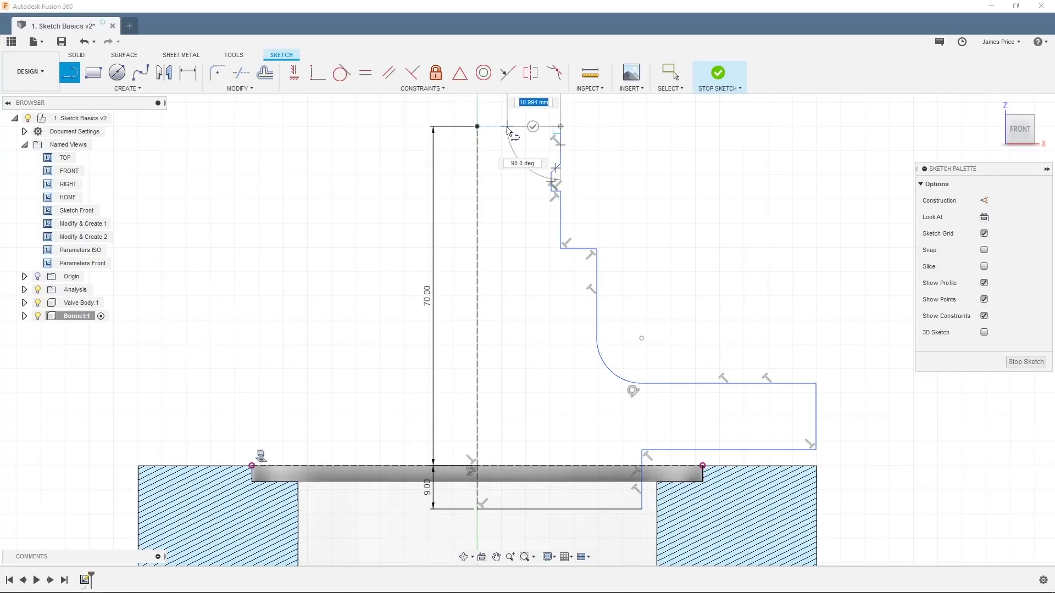
drag(498, 154, 501, 215)
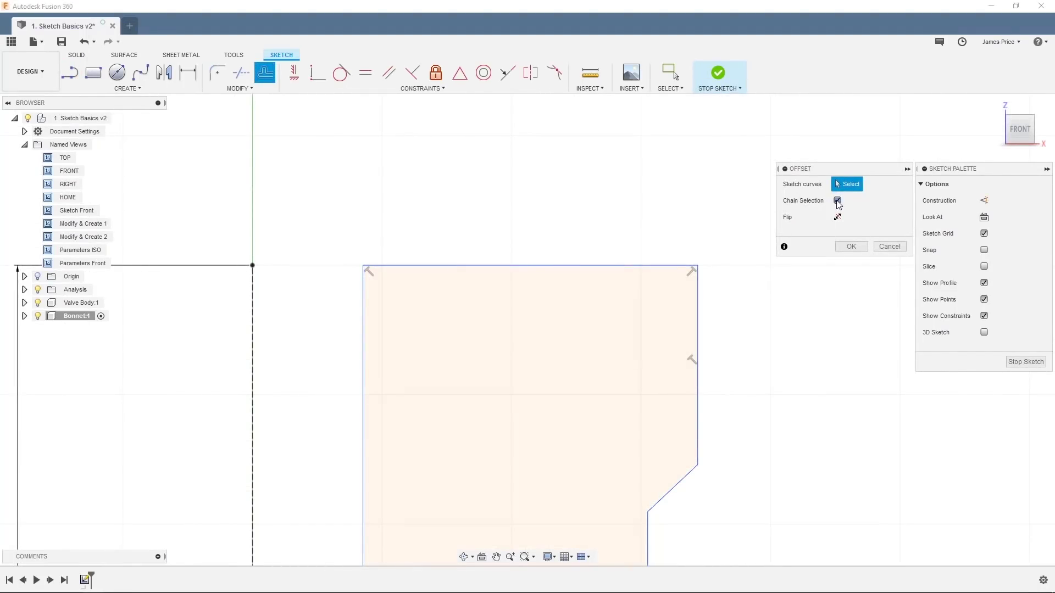
click(838, 201)
click(578, 267)
click(846, 266)
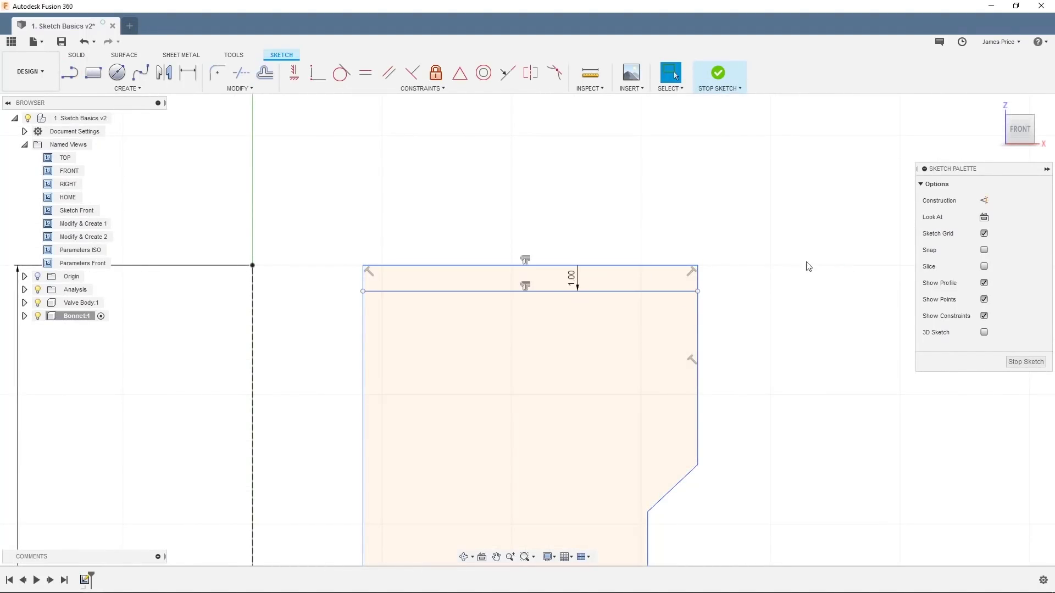
Step: Draw a 45° line rising from the profile's top-left corner
click(69, 72)
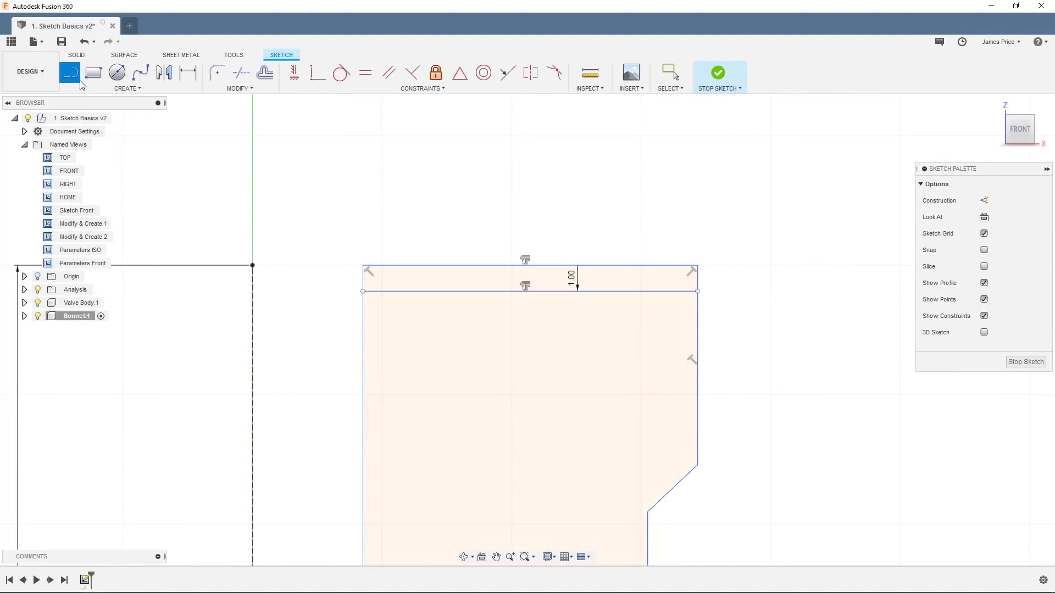
click(363, 291)
key(Tab)
text(45)
key(Tab)
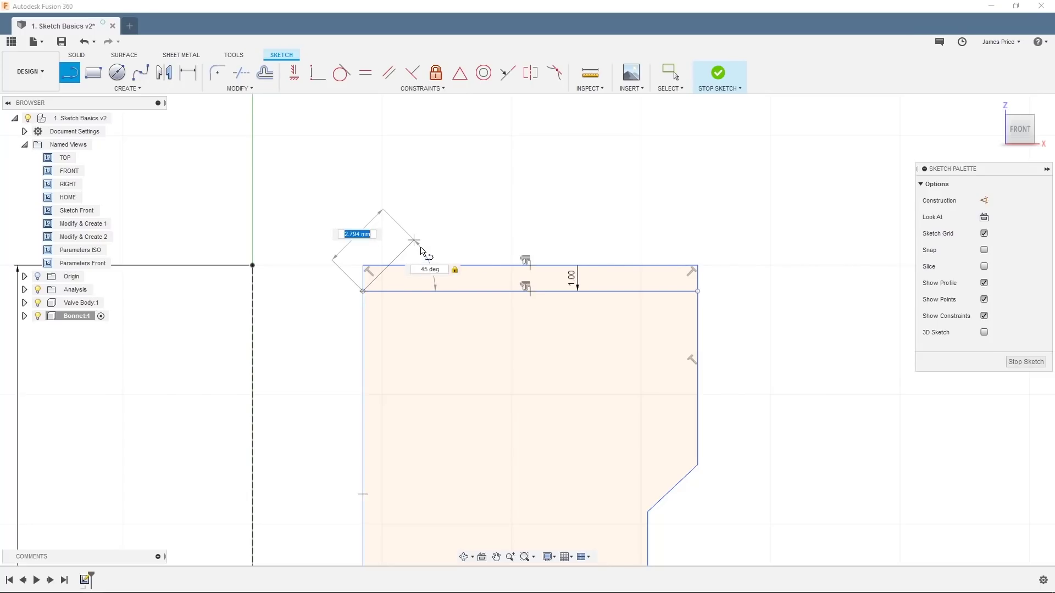
key(Return)
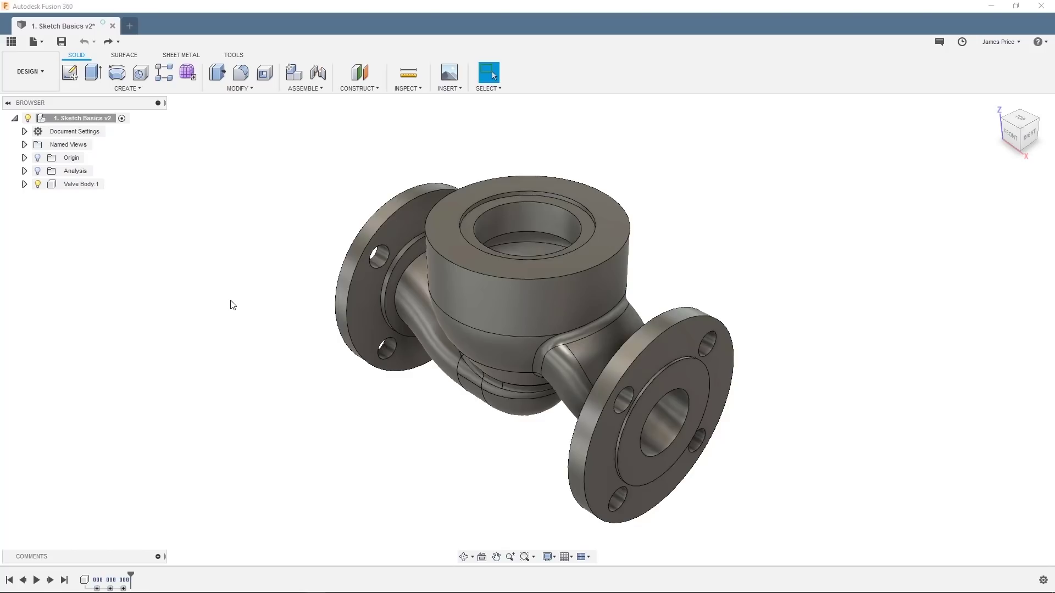
Step: Create a new component named 'Bonnet' from the Create menu
click(140, 91)
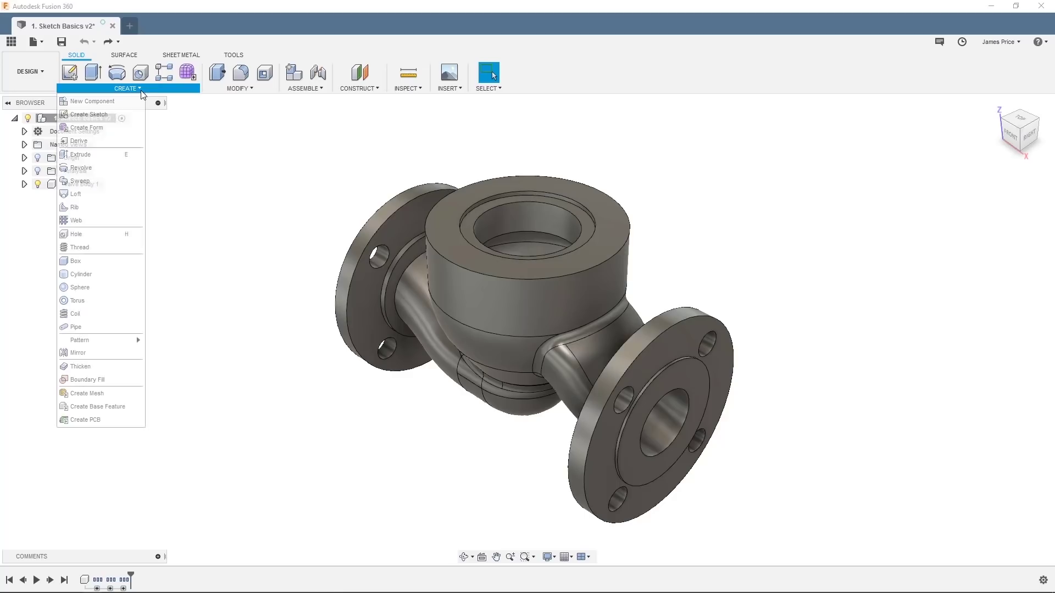
click(127, 101)
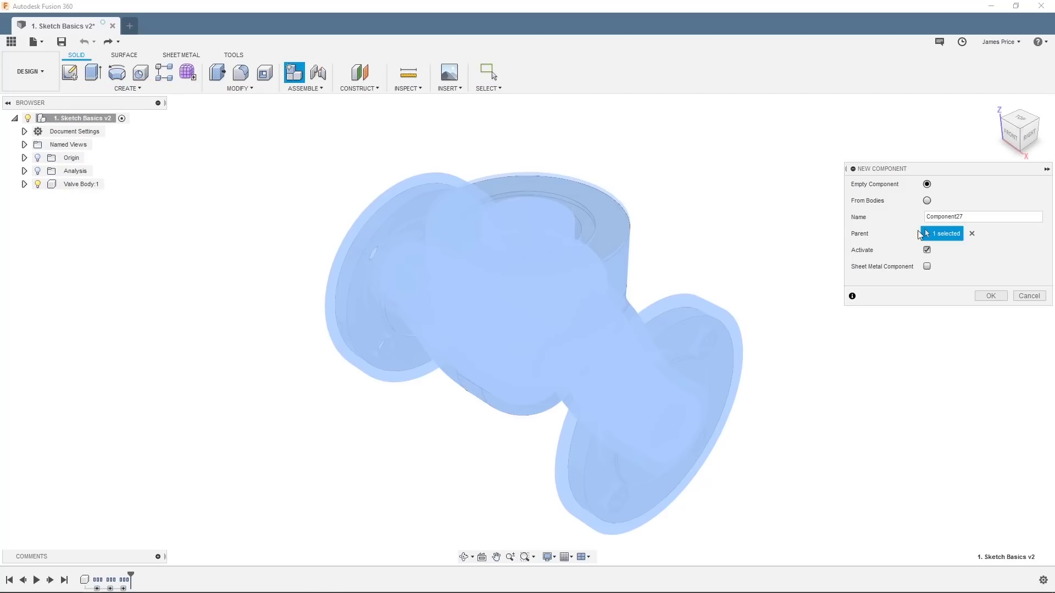
double_click(937, 216)
text(Bonnet)
click(998, 297)
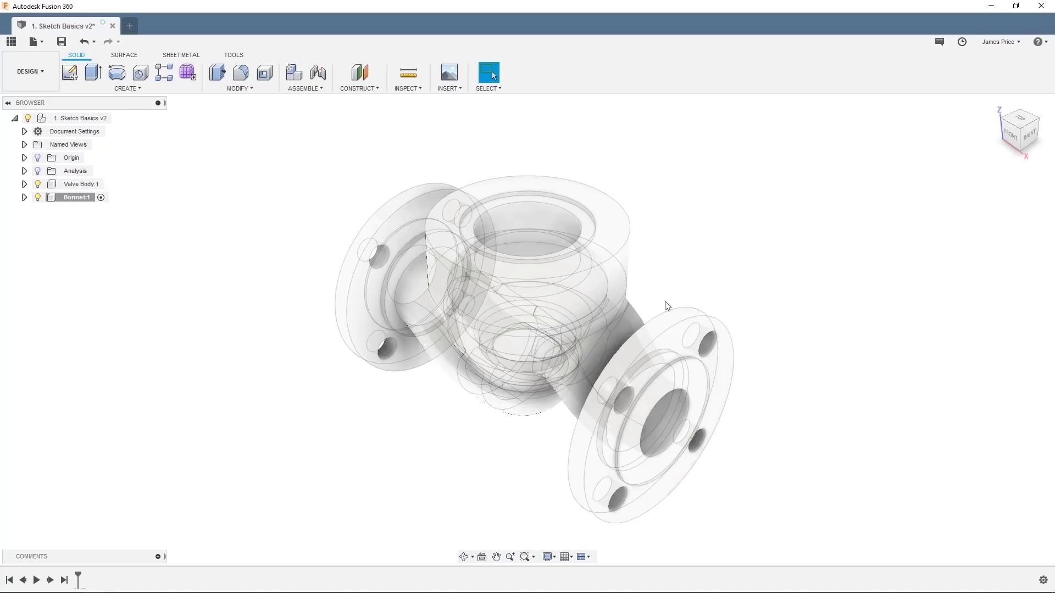
Step: Show the Analysis section cutaway of the valve body and start a new sketch
click(38, 171)
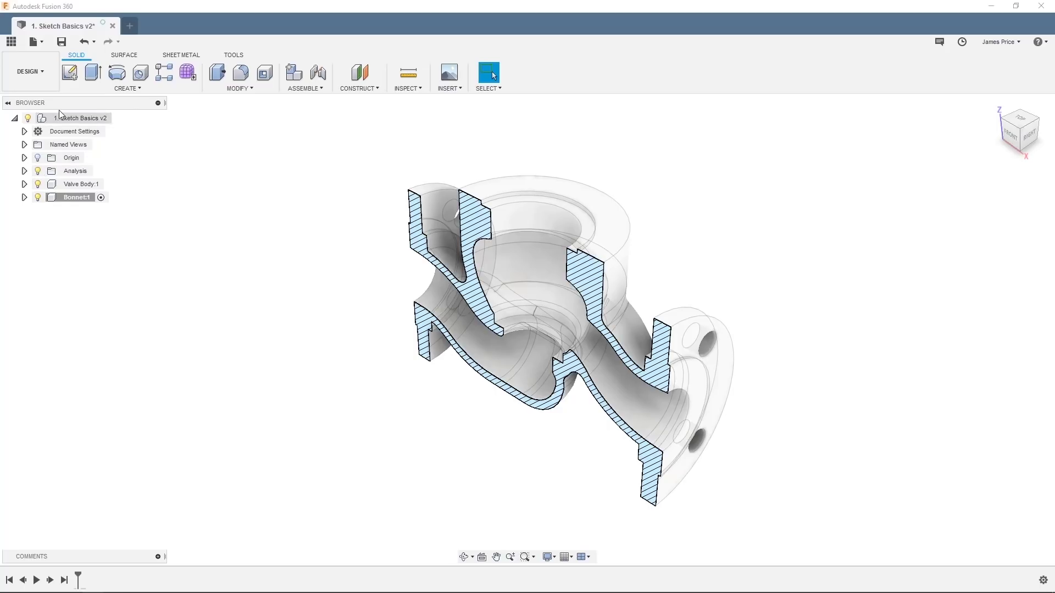
click(70, 72)
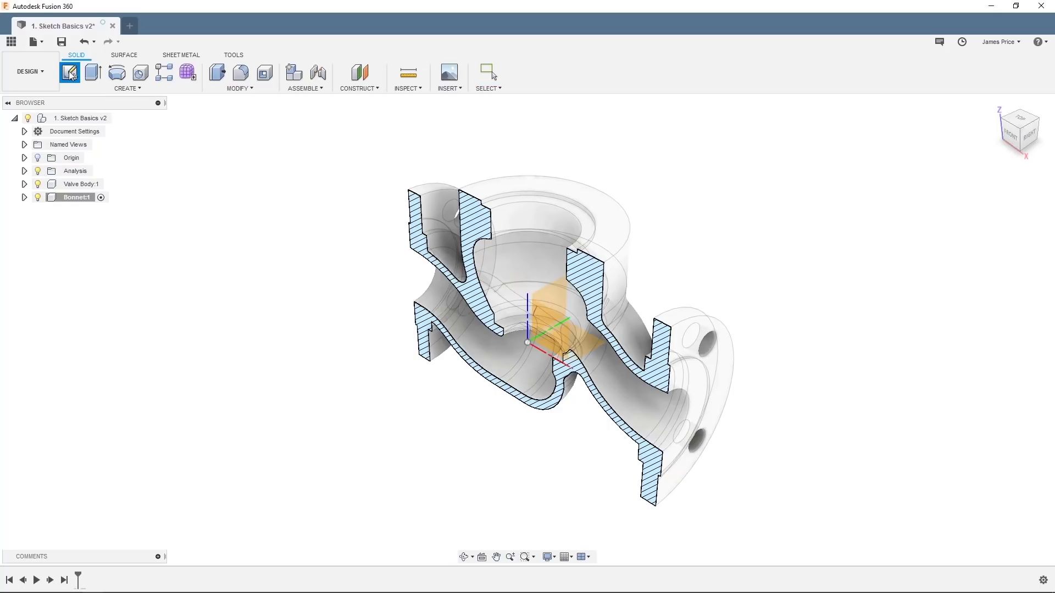
Step: Place the sketch on the XZ plane and switch to the Sketch Front named view
click(558, 331)
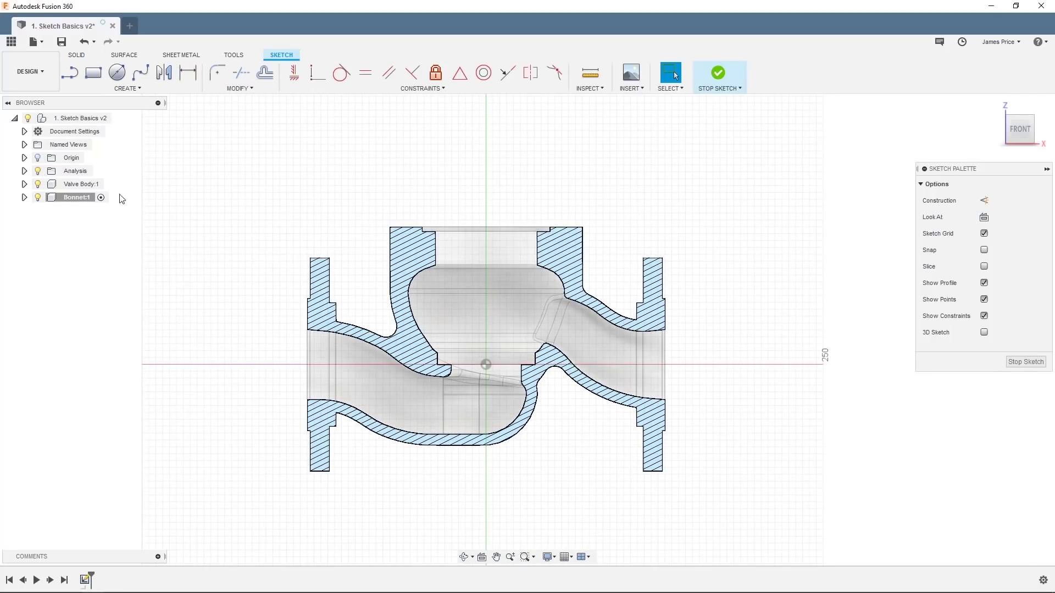
click(24, 144)
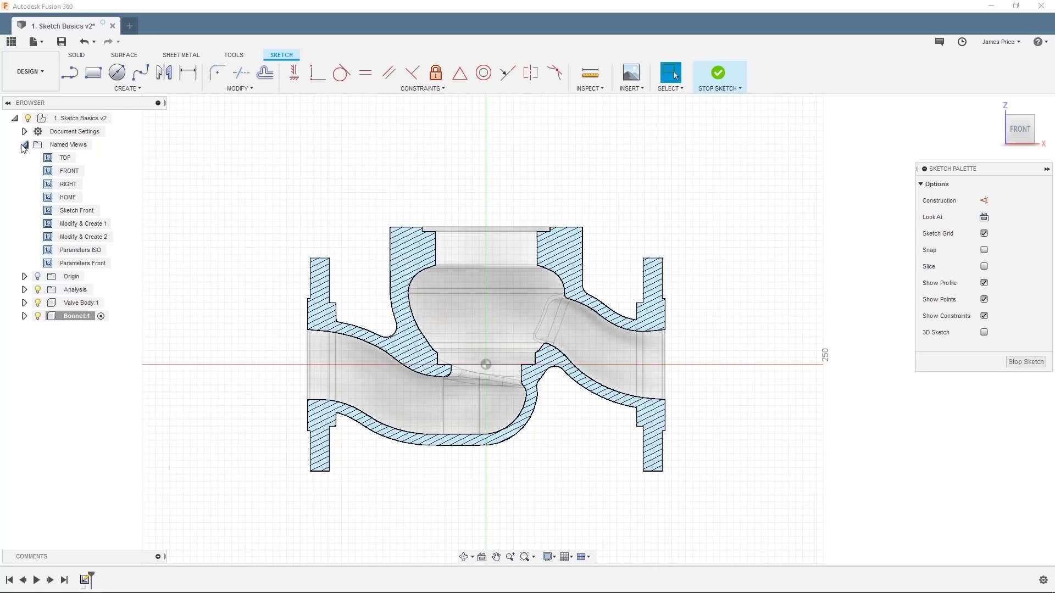
double_click(93, 211)
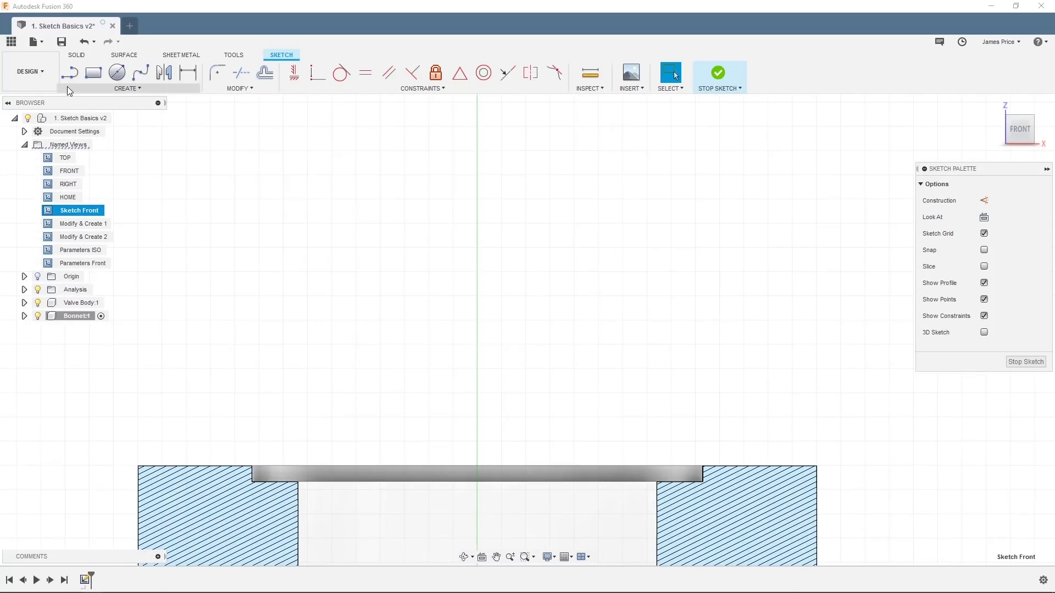
Step: Draw construction lines 70 mm up and 9 mm down from the top edge's midpoint
click(69, 73)
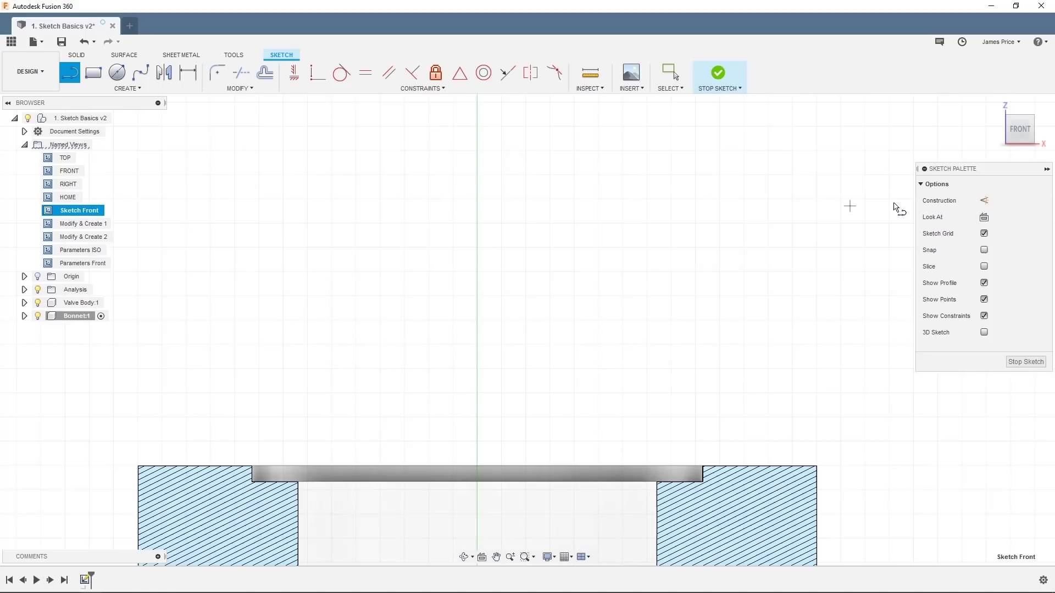
click(985, 201)
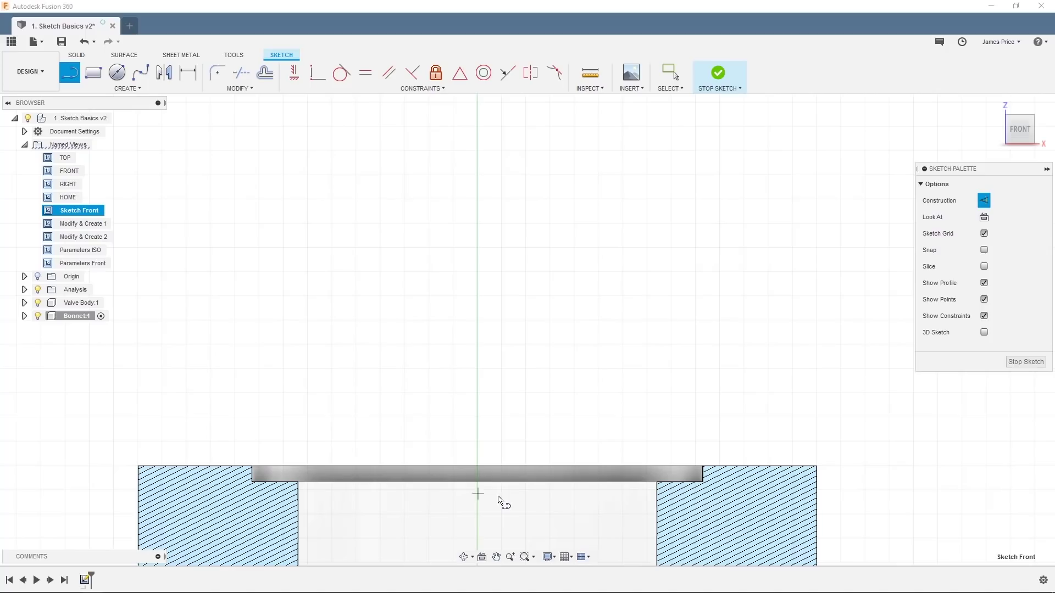
click(476, 466)
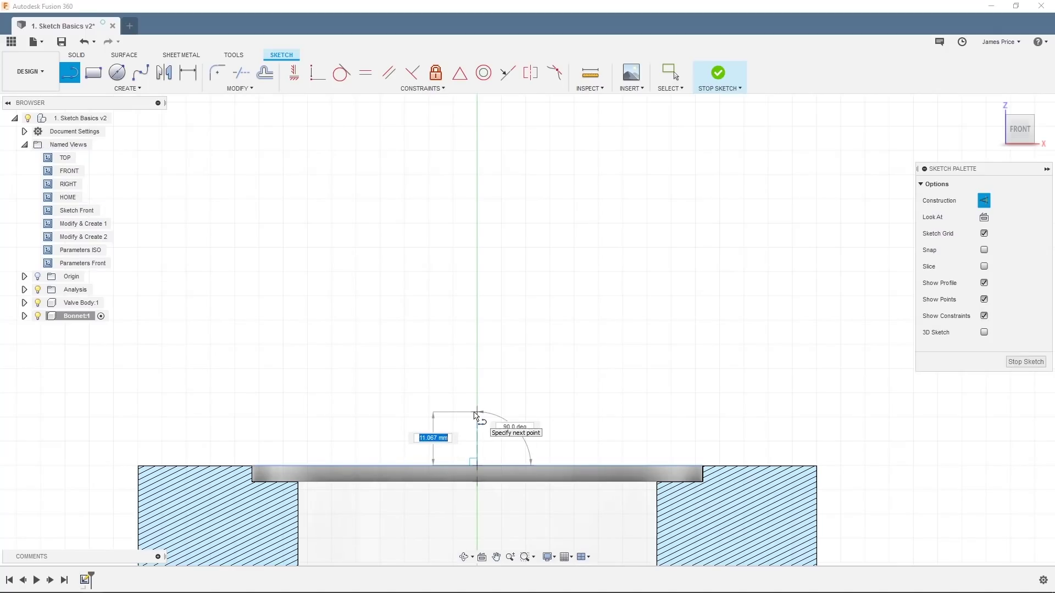
text(70)
key(Return)
key(Escape)
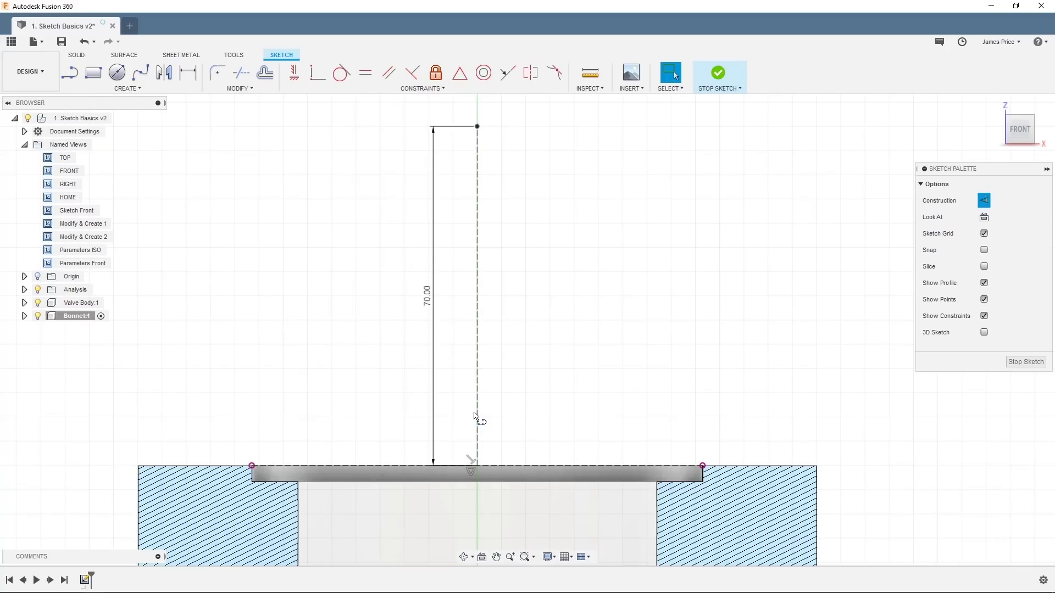
click(72, 75)
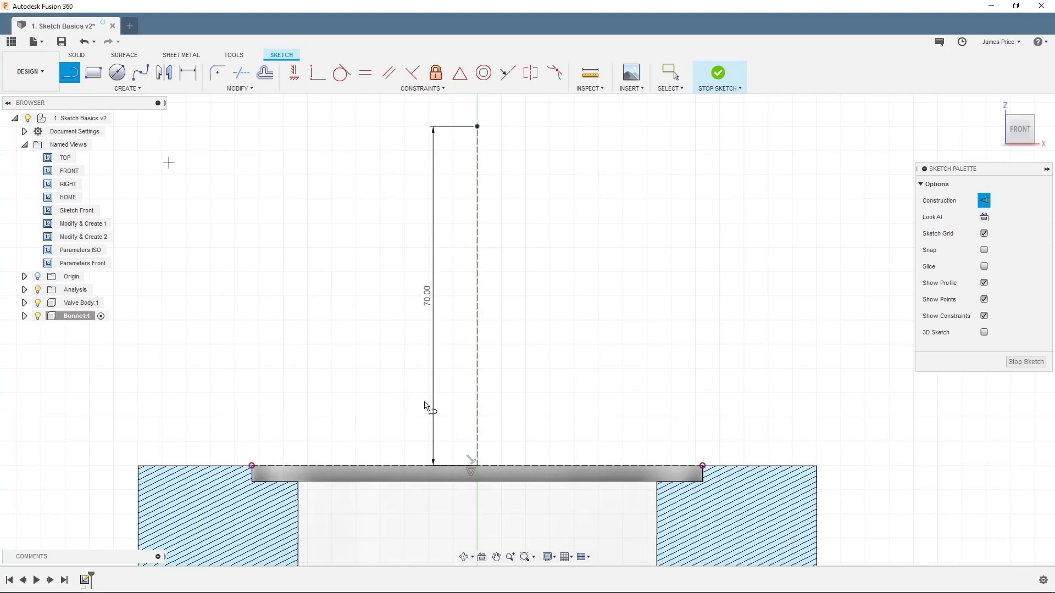
click(476, 466)
text(90.0)
key(Return)
key(Escape)
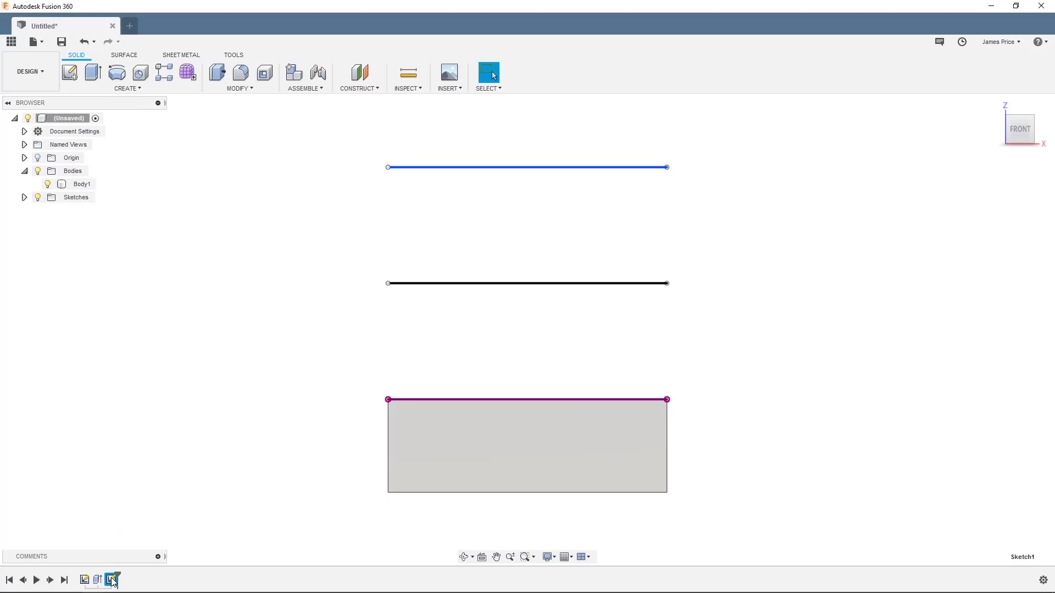
Step: Edit the sketch and change its vertical dimension to 30
right_click(113, 582)
click(152, 508)
double_click(286, 350)
text(3)
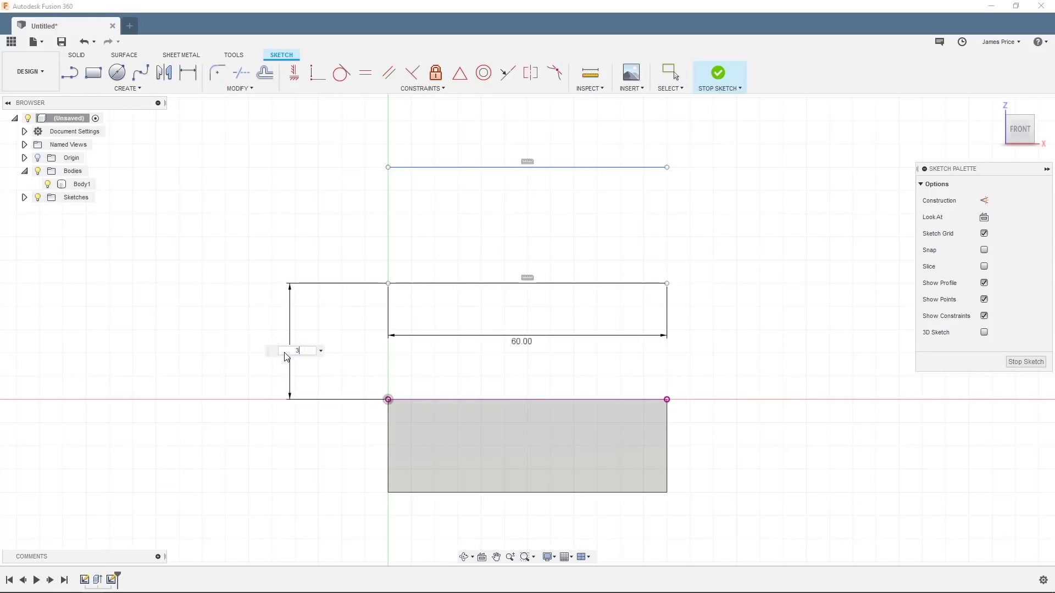
text(0)
key(Return)
click(718, 73)
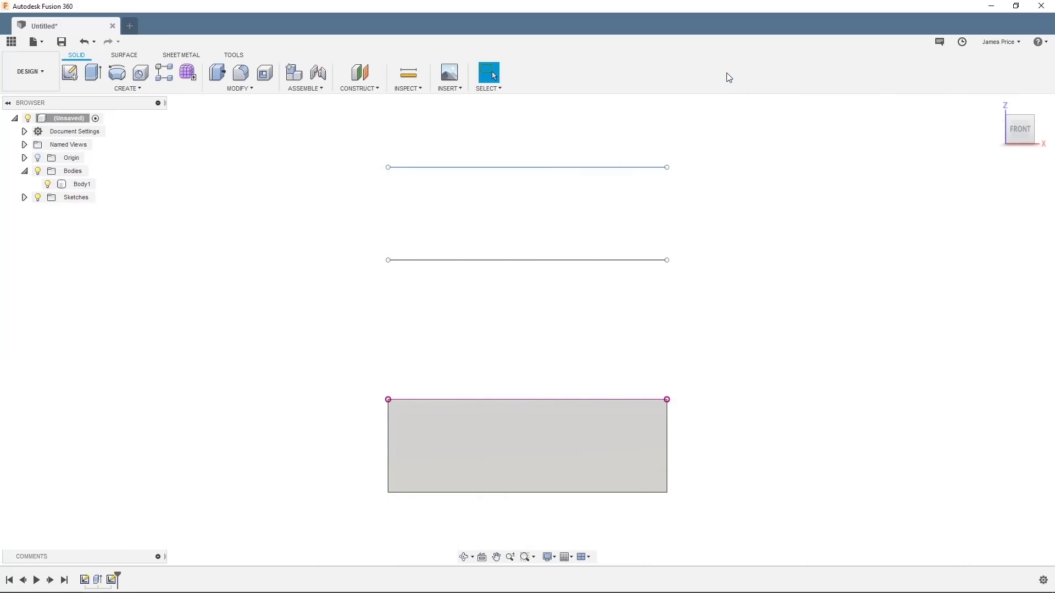
Step: Edit the rectangle sketch and change its 60.00 width dimension to 70 mm
right_click(84, 579)
click(139, 468)
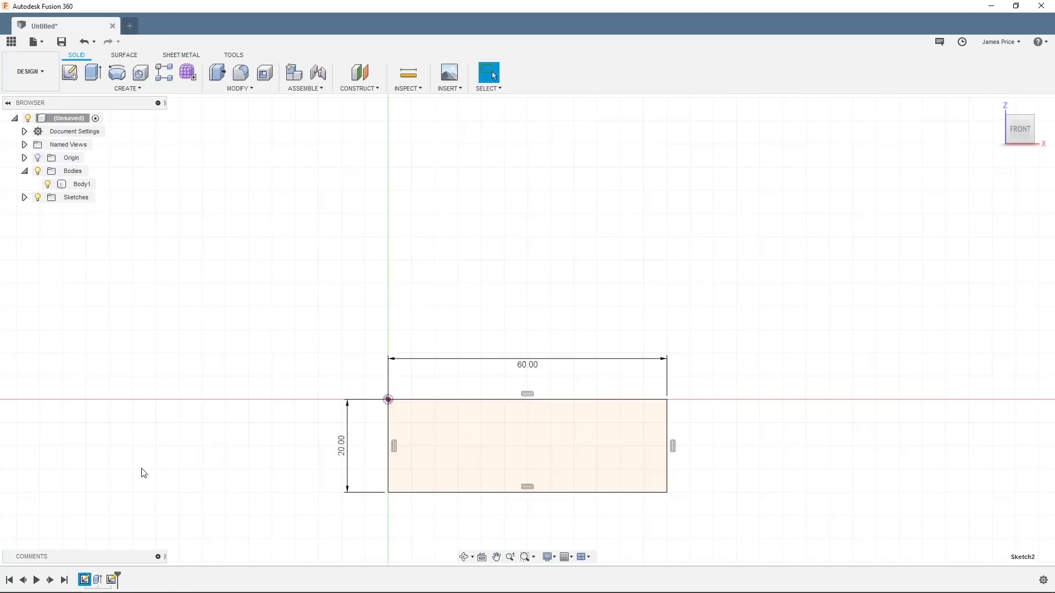
double_click(525, 365)
text(70)
key(Return)
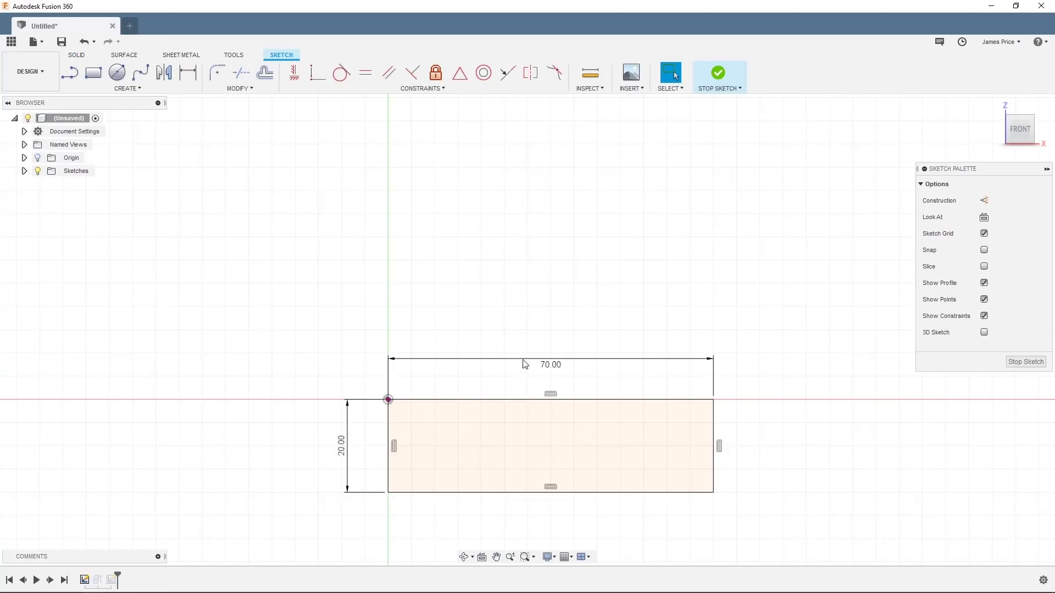
click(714, 73)
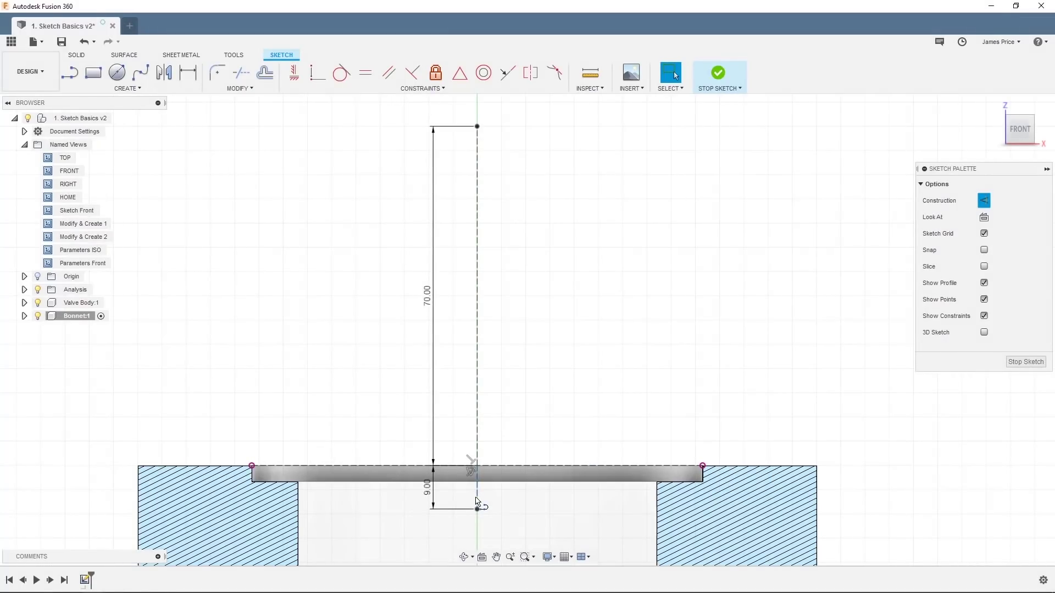
Step: Break the link of the projected point at the base line's left end
right_click(252, 466)
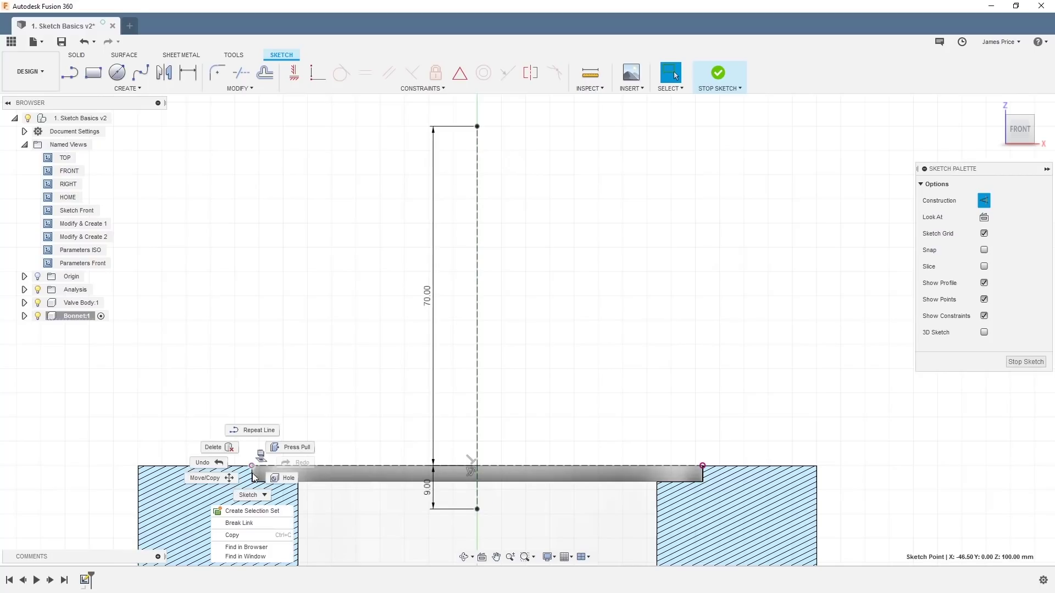
click(260, 524)
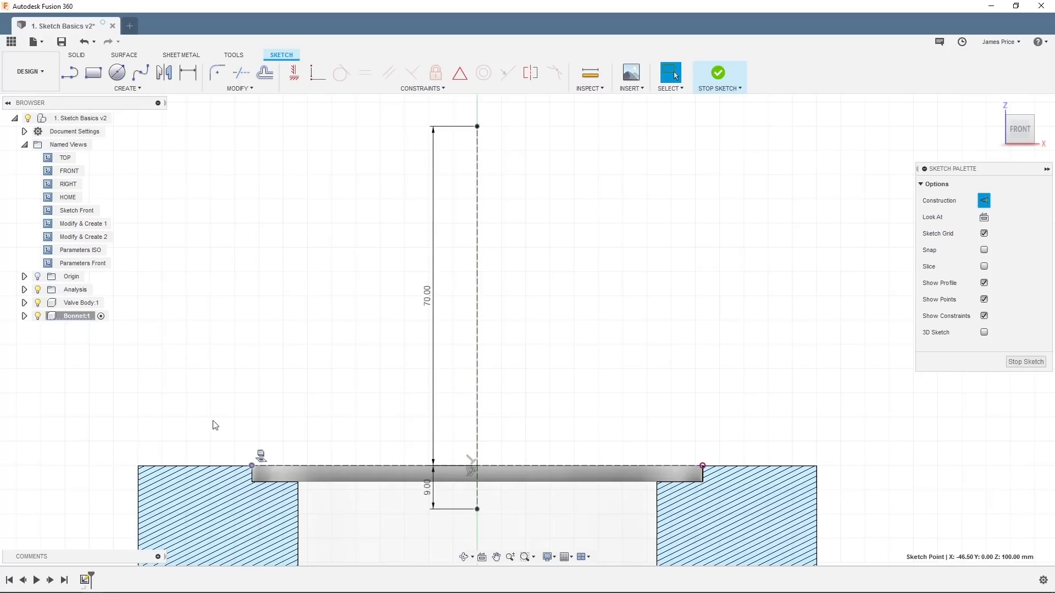
Step: Look at the 3-Point Circle pinning options in the Create menu, then choose Line
click(142, 90)
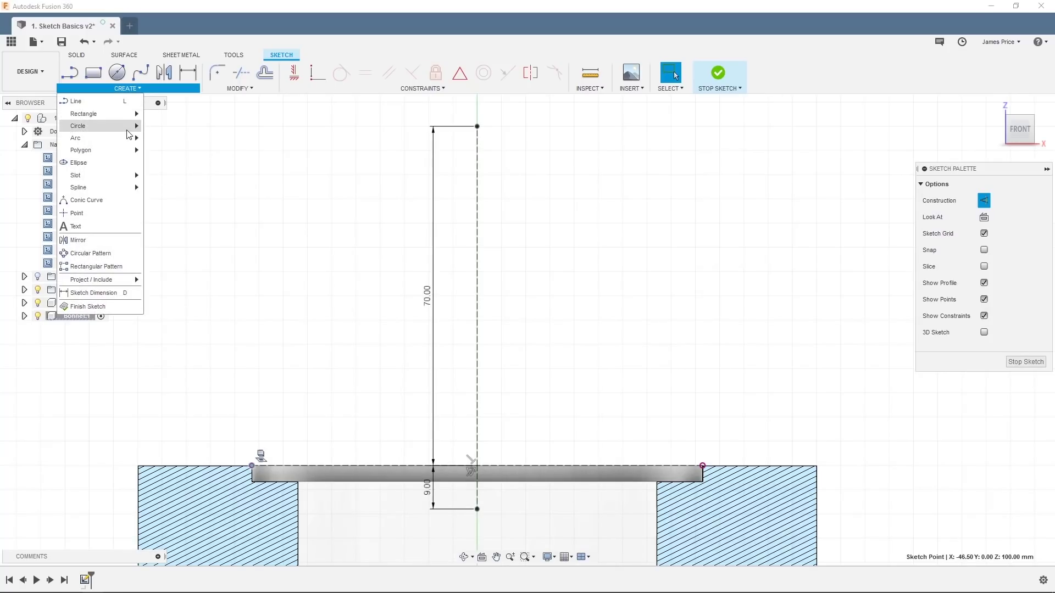
mouse_move(130, 127)
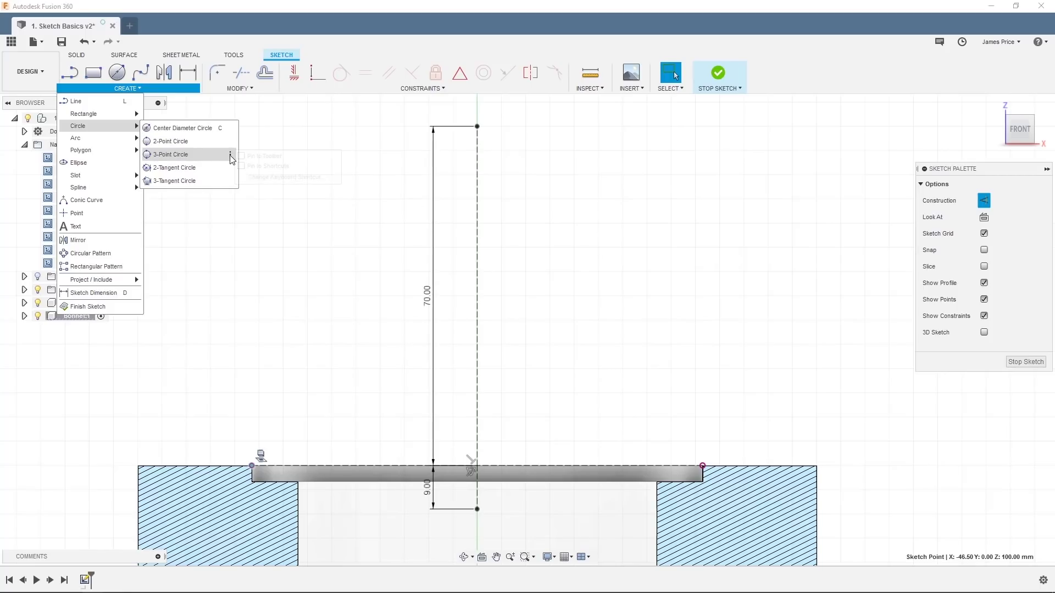
click(230, 155)
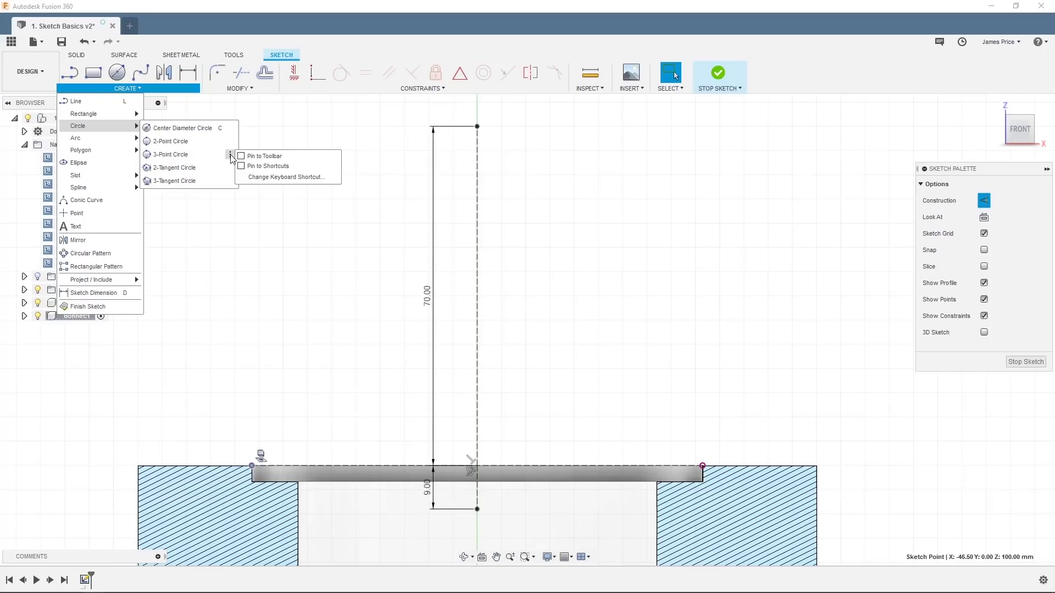
click(92, 100)
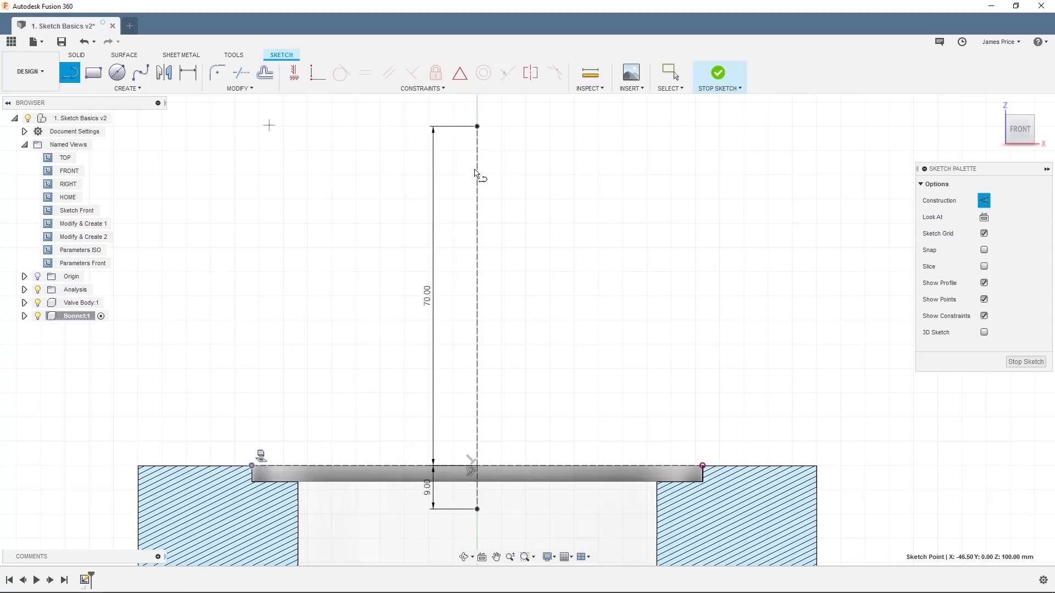
Step: Switch to regular lines and draw the bottom edge, step, ledge, right edge and upper edge
click(983, 201)
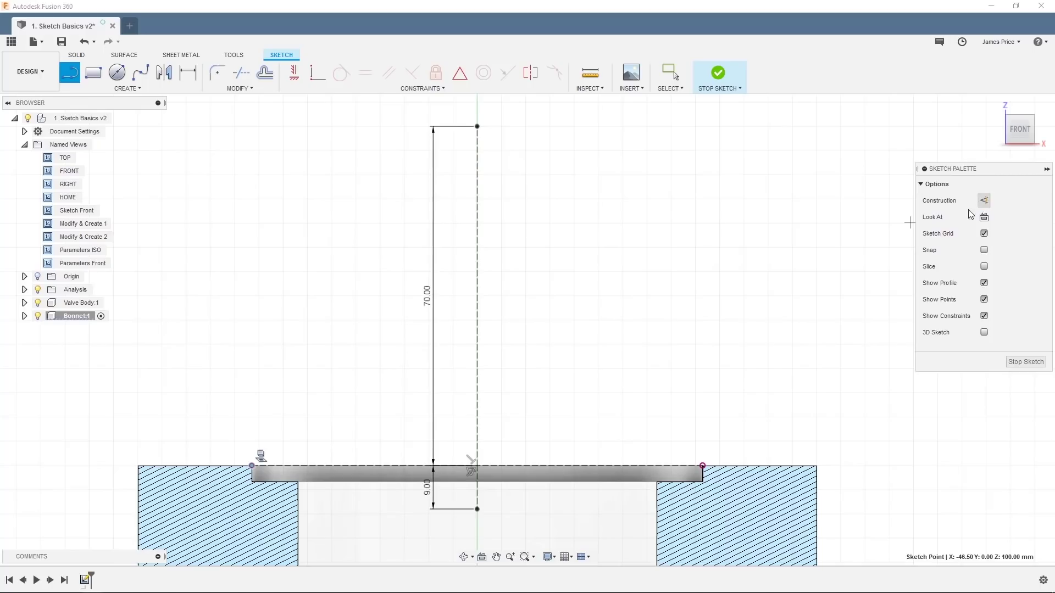
click(477, 510)
drag(642, 509, 647, 474)
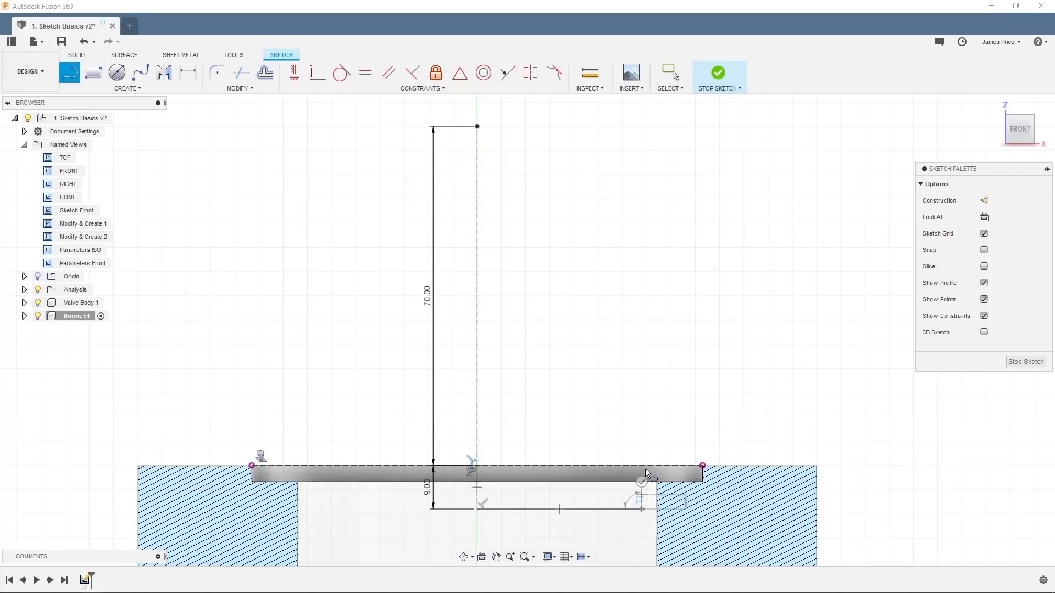
click(642, 450)
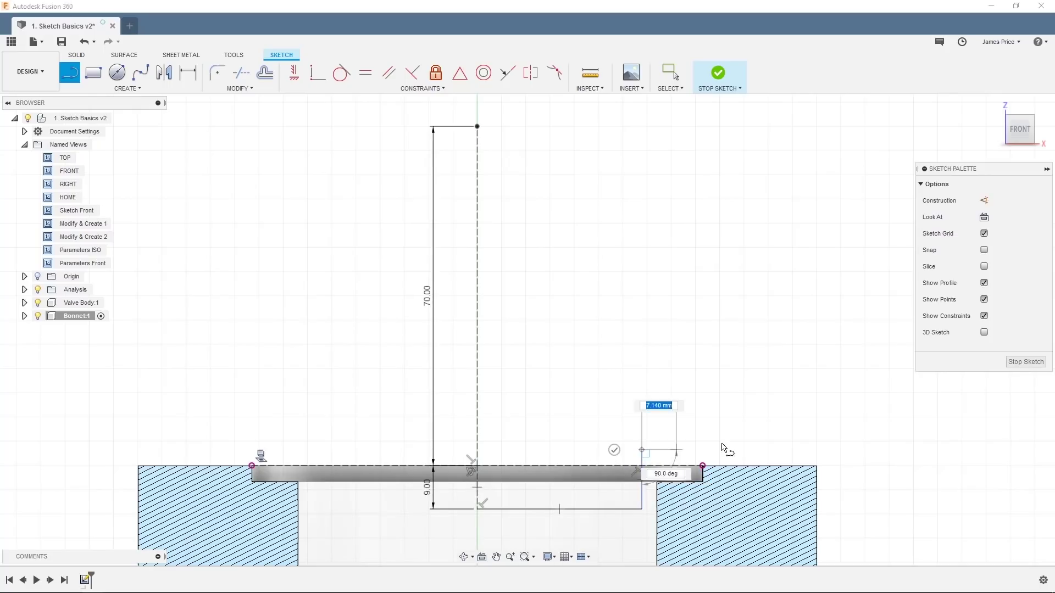
click(816, 450)
click(816, 384)
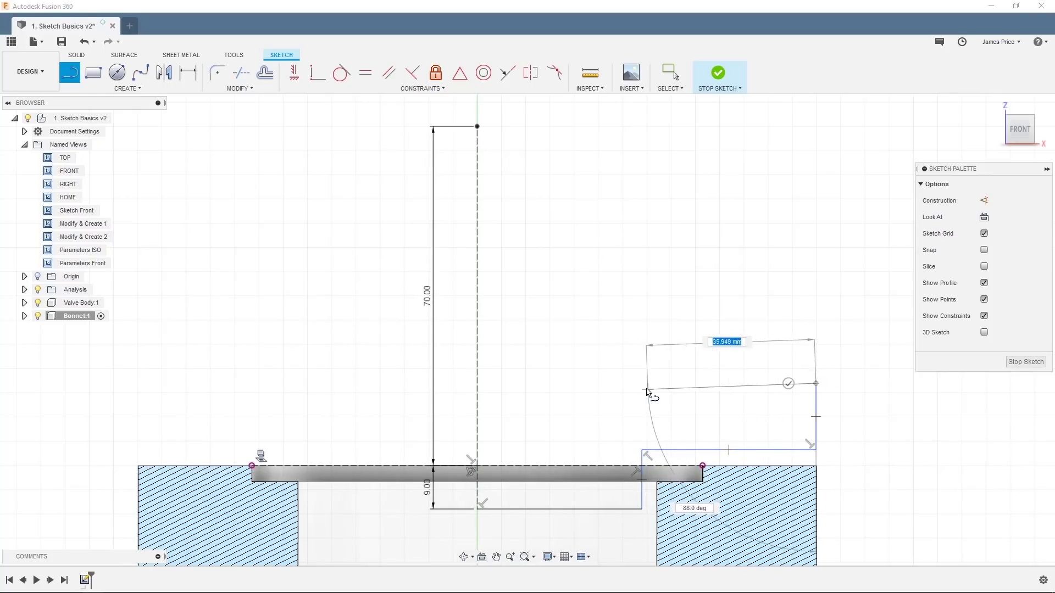
click(640, 383)
Step: Continue with a tangent arc, upward edges, a small arc notch, and close the outline
drag(640, 383, 597, 338)
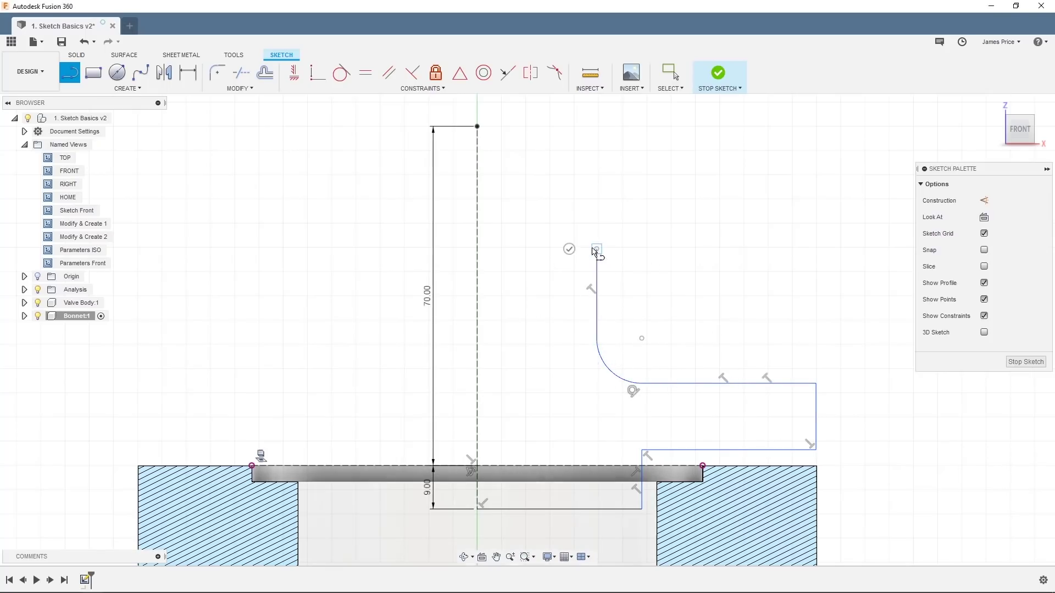
click(597, 248)
click(561, 249)
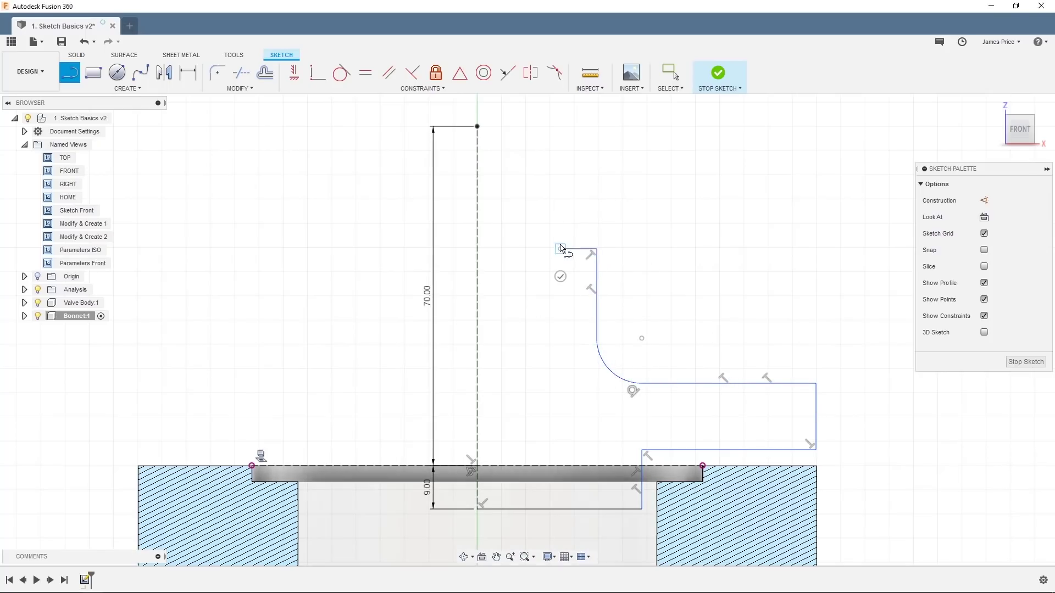
click(560, 189)
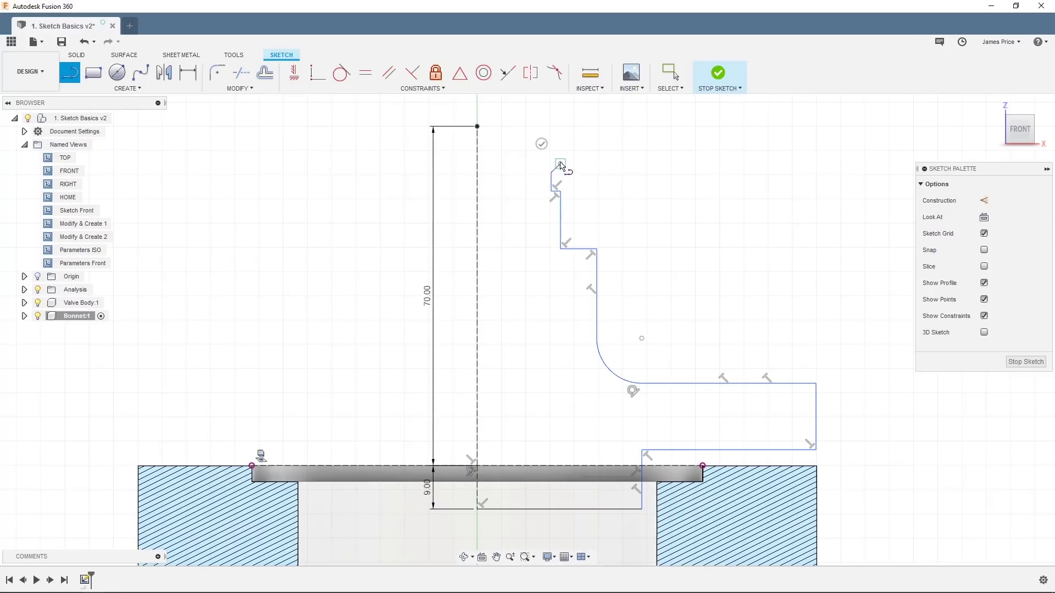
drag(555, 188, 489, 257)
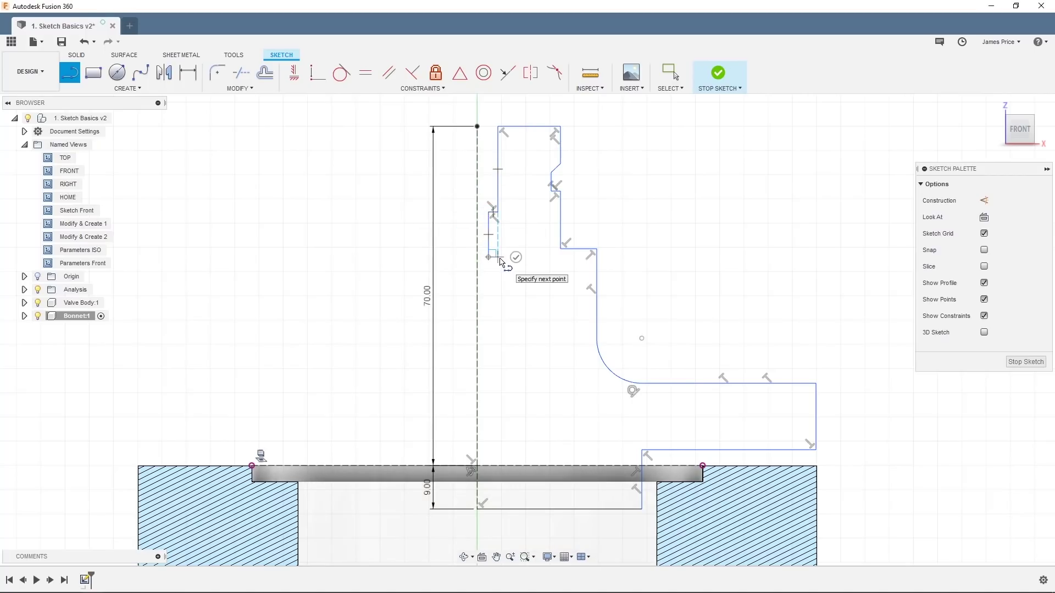
click(530, 509)
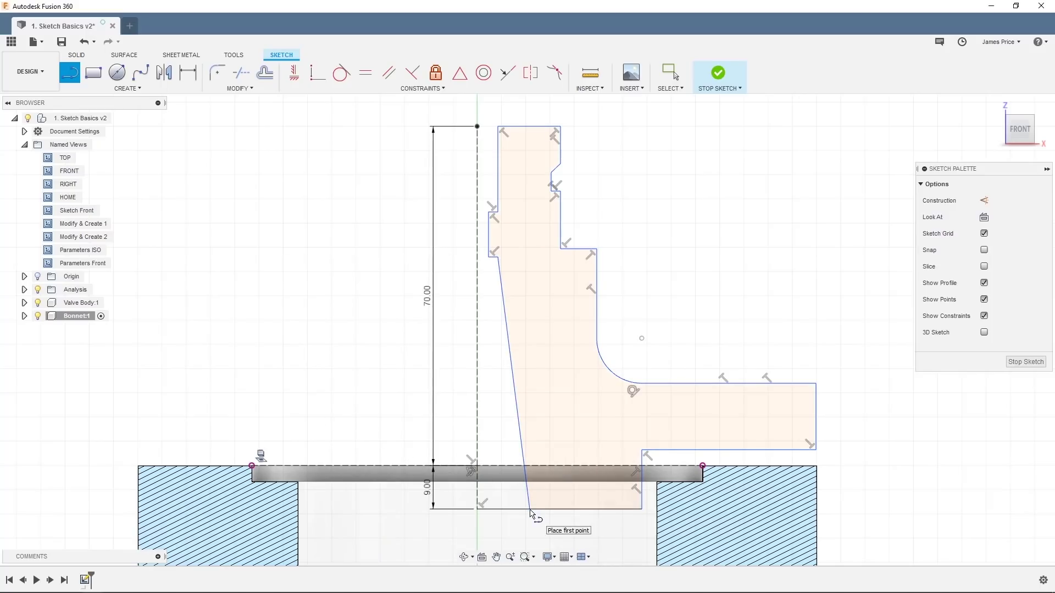
key(Escape)
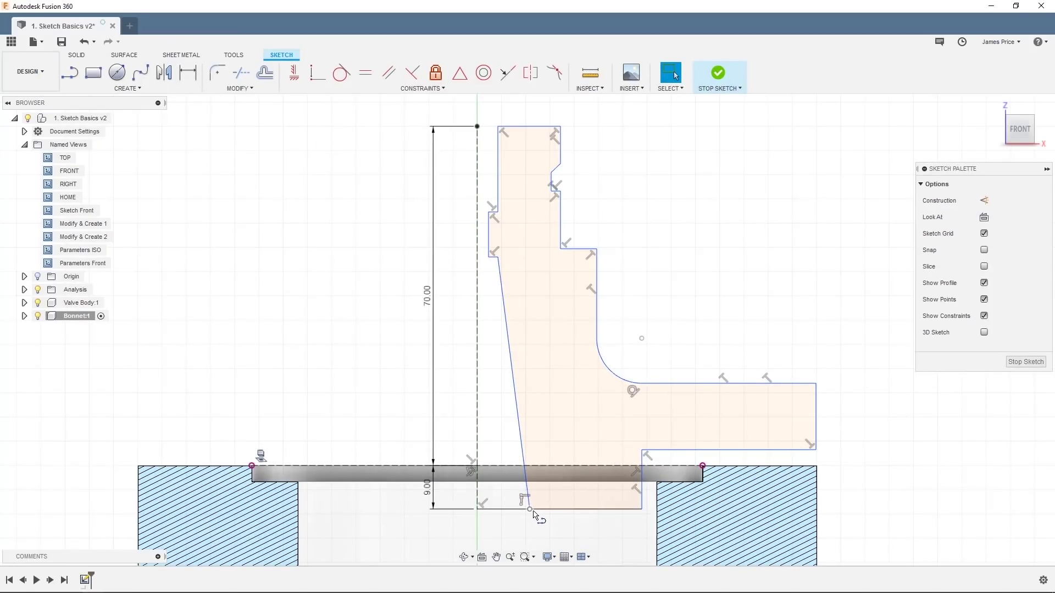
right_click(633, 392)
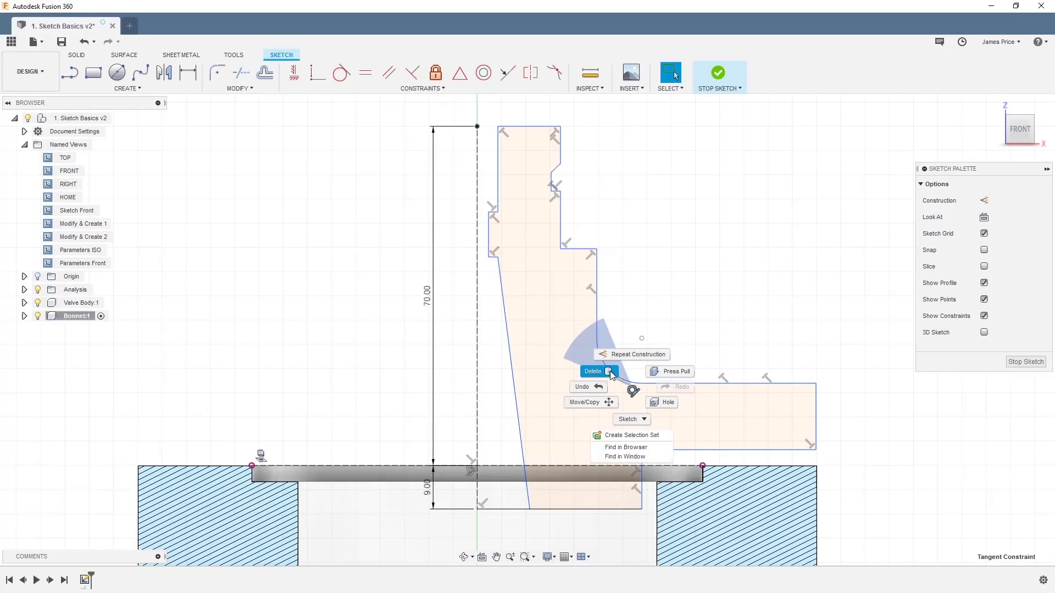
click(610, 373)
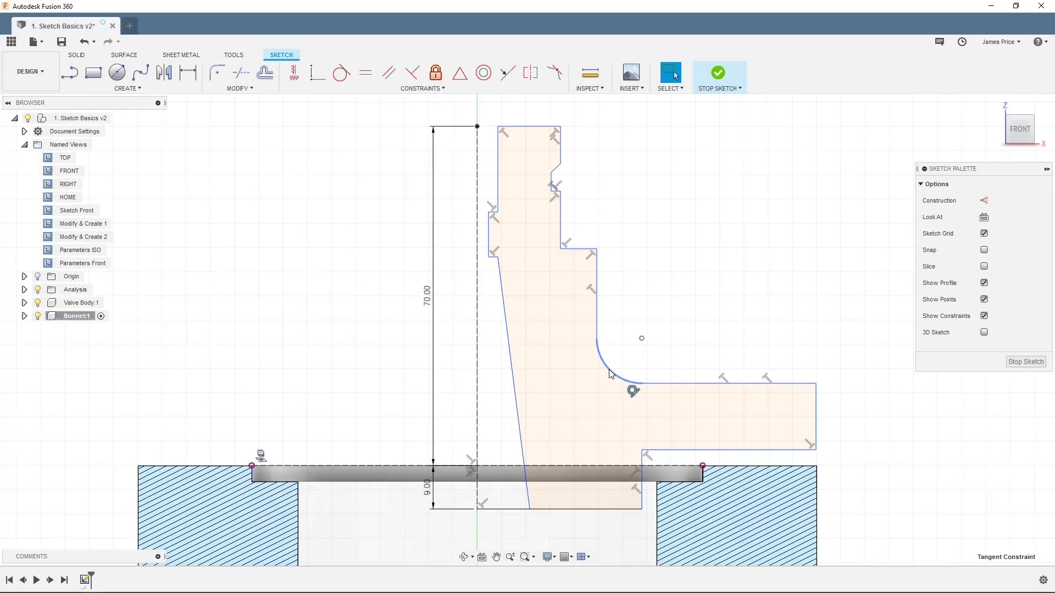
Step: Offset the profile's top edge 1.00 mm downward with chain selection turned off
double_click(99, 225)
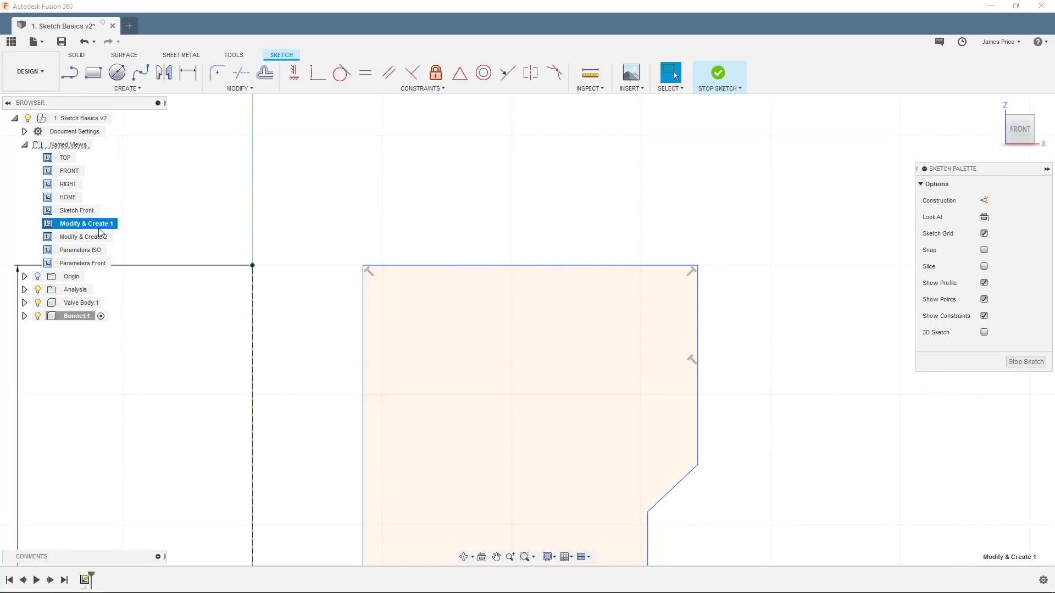
click(264, 75)
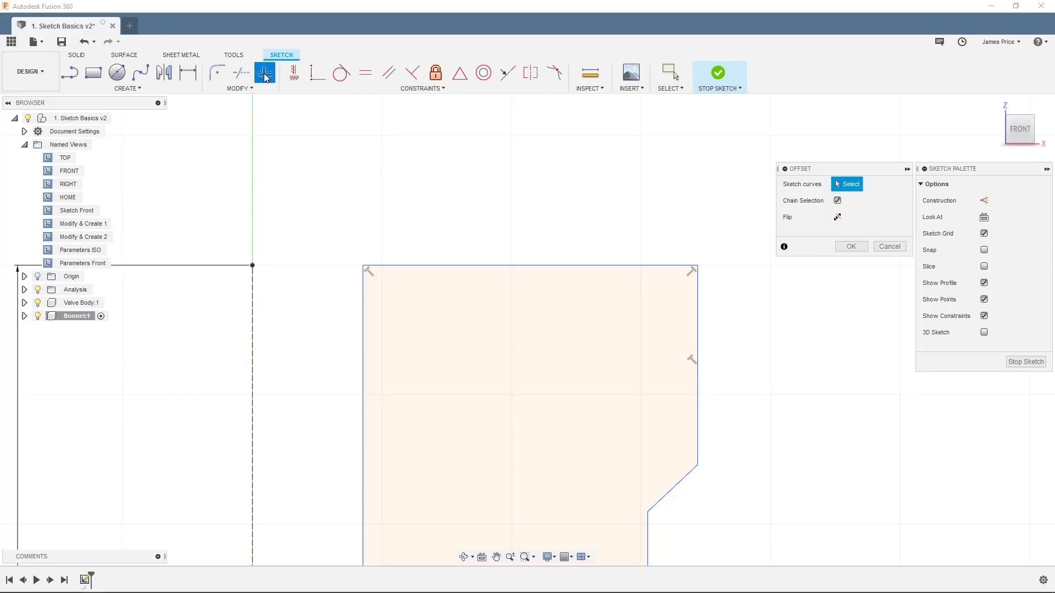
click(837, 201)
click(578, 265)
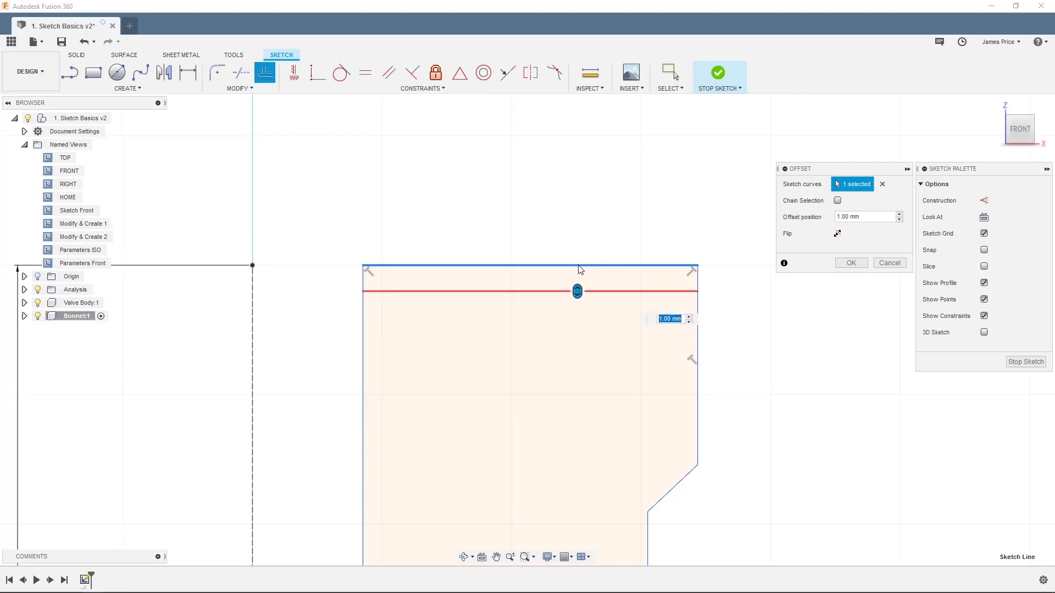
click(850, 263)
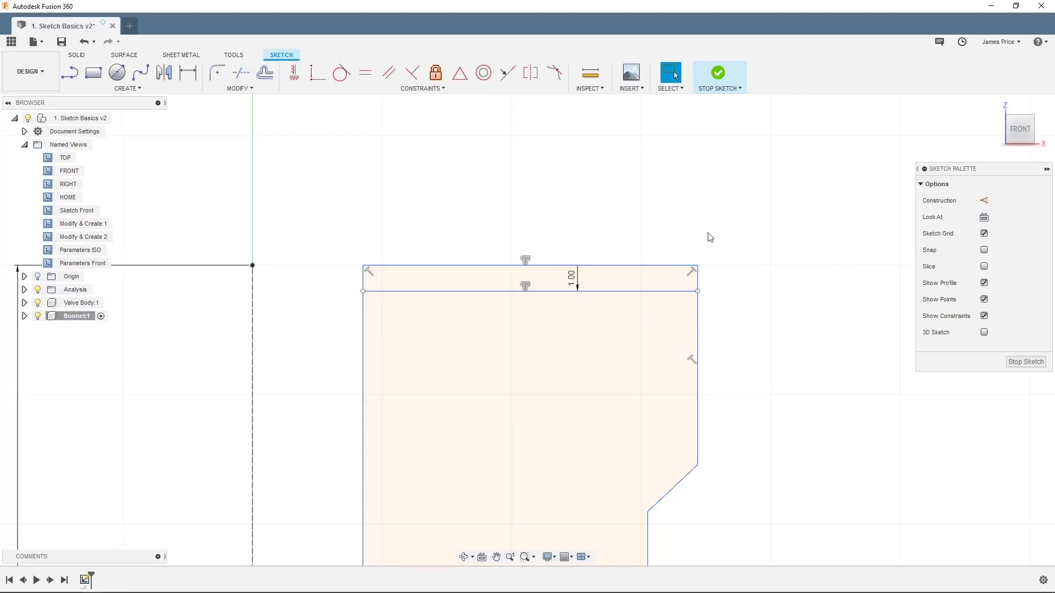
Step: Draw a 45° line from the offset line's left end
click(70, 73)
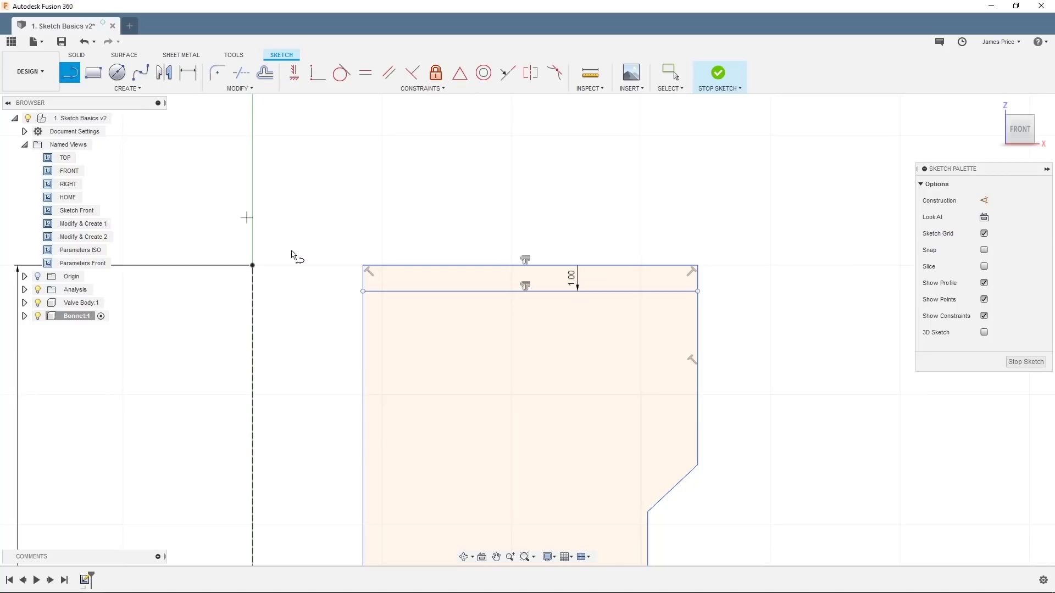
click(363, 291)
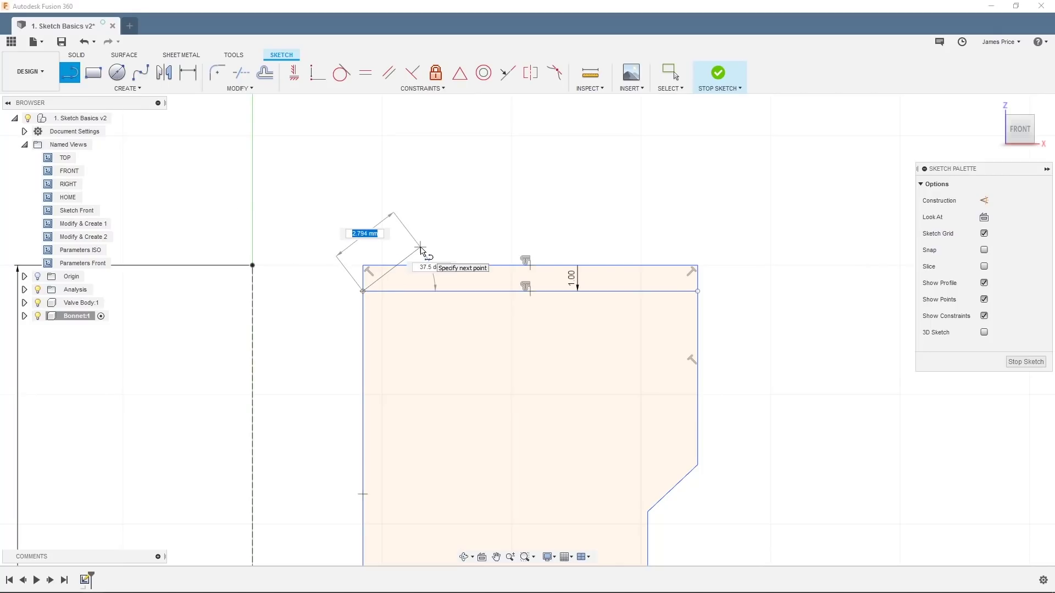
text(45)
key(Tab)
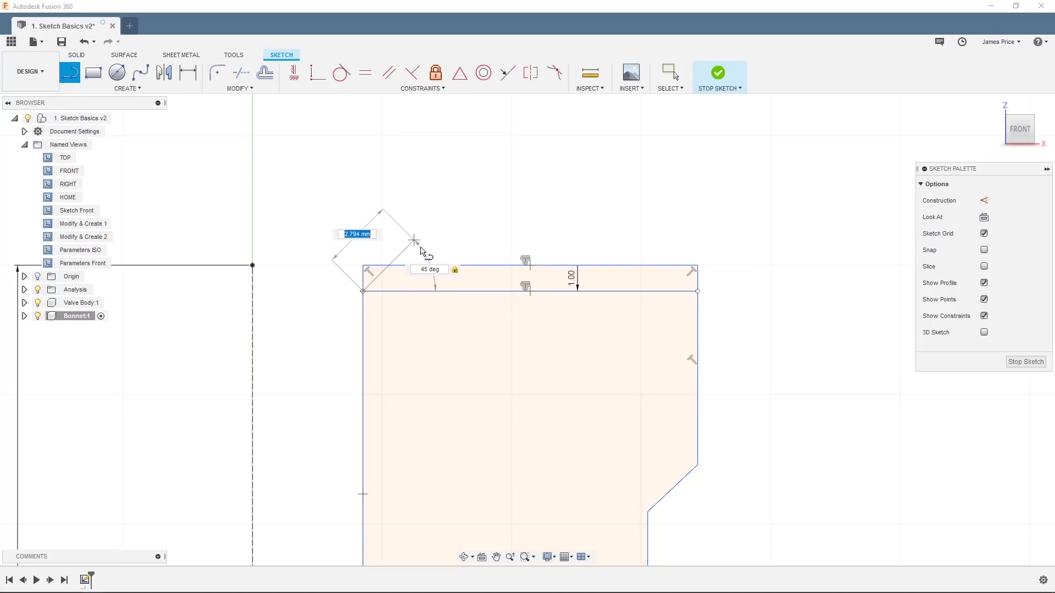
key(Return)
key(Escape)
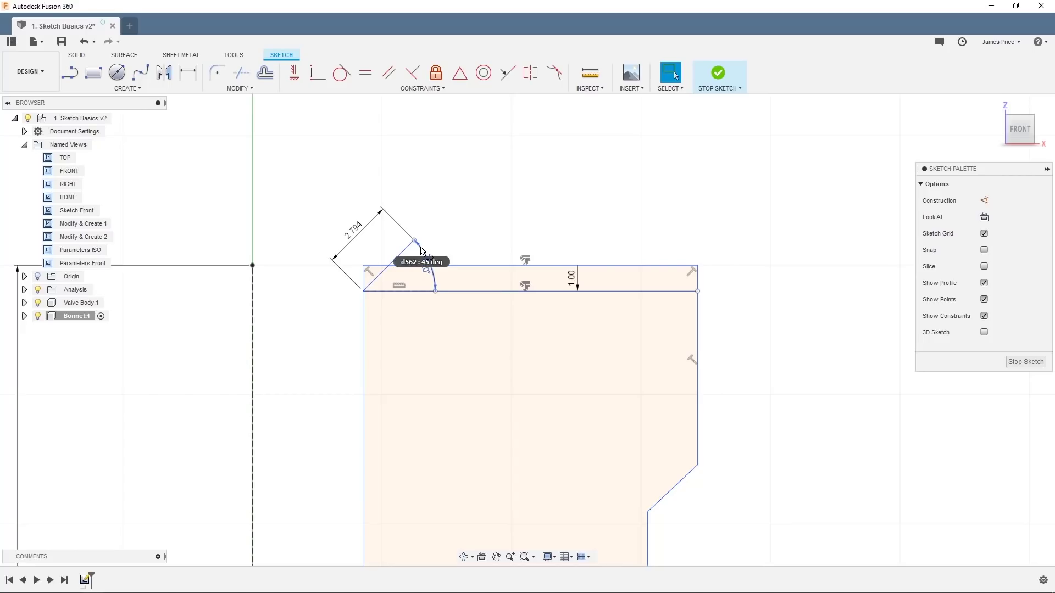
Step: Trim away the part of the diagonal above the top edge
key(t)
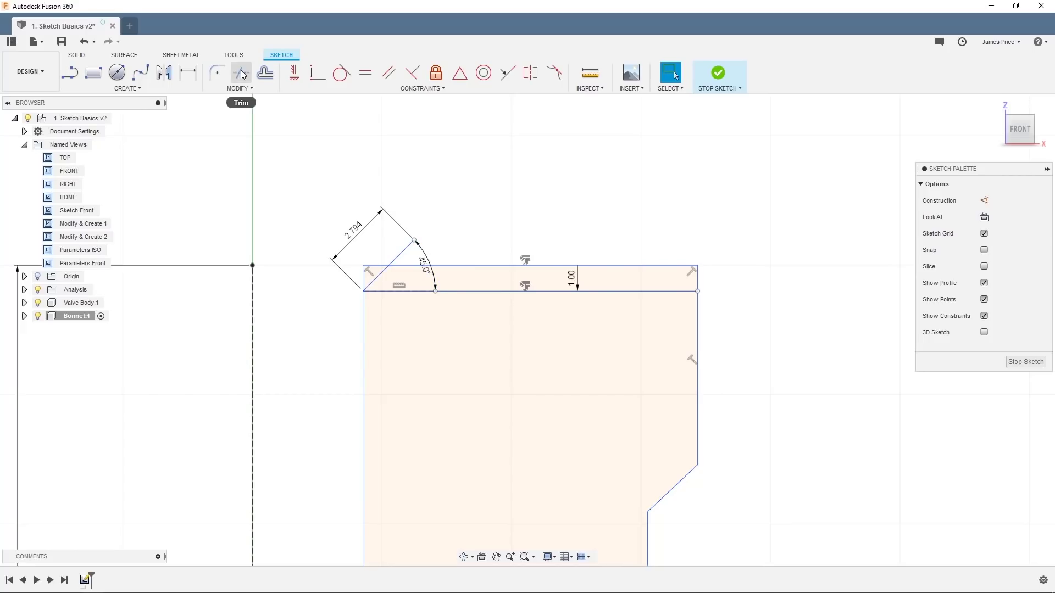
click(407, 252)
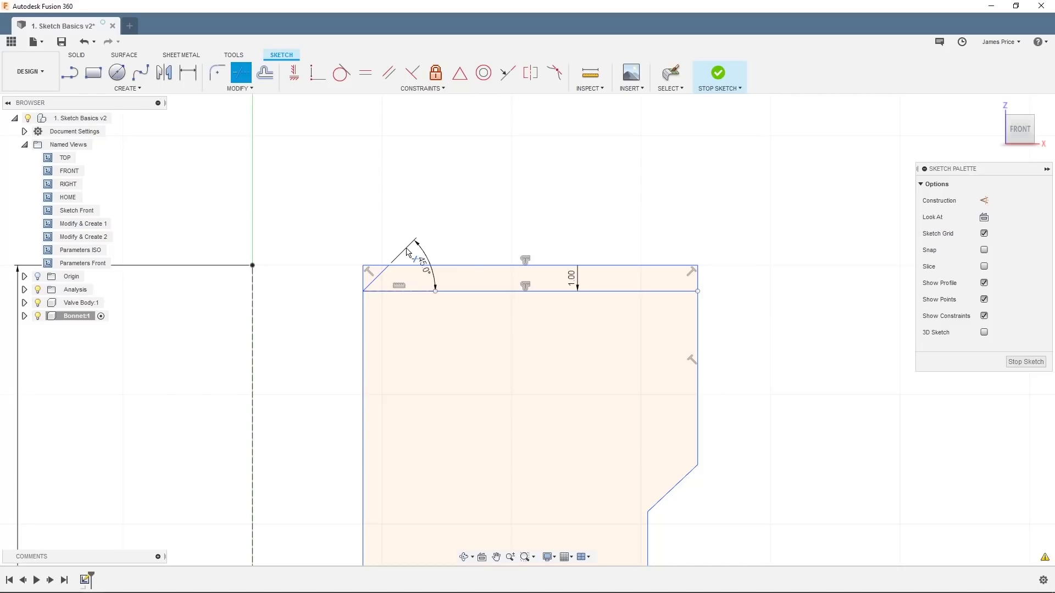
key(Escape)
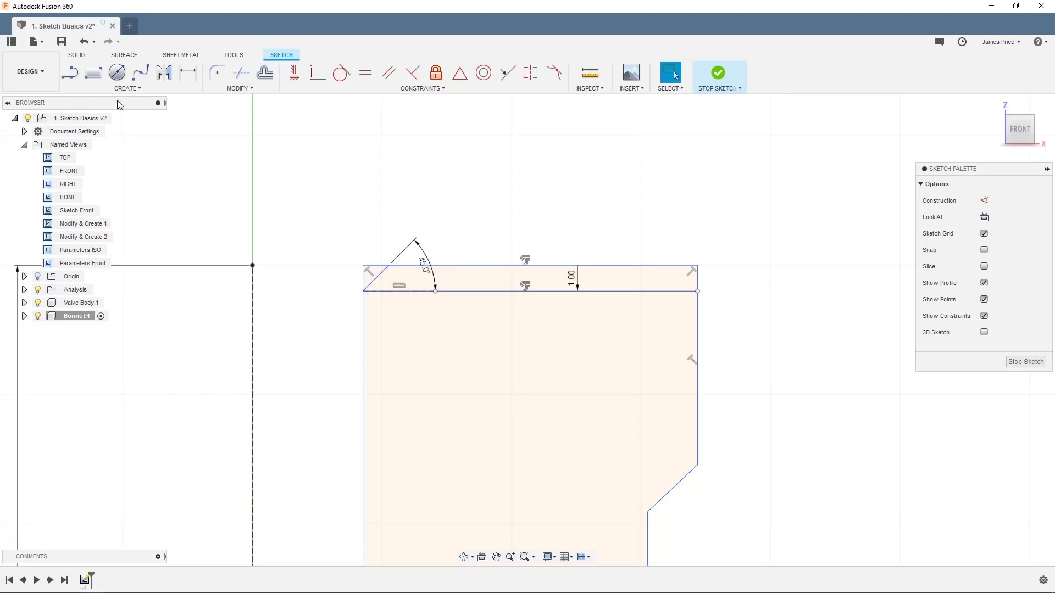
Step: Draw a short vertical construction line from the top edge's midpoint down to the offset line
click(70, 72)
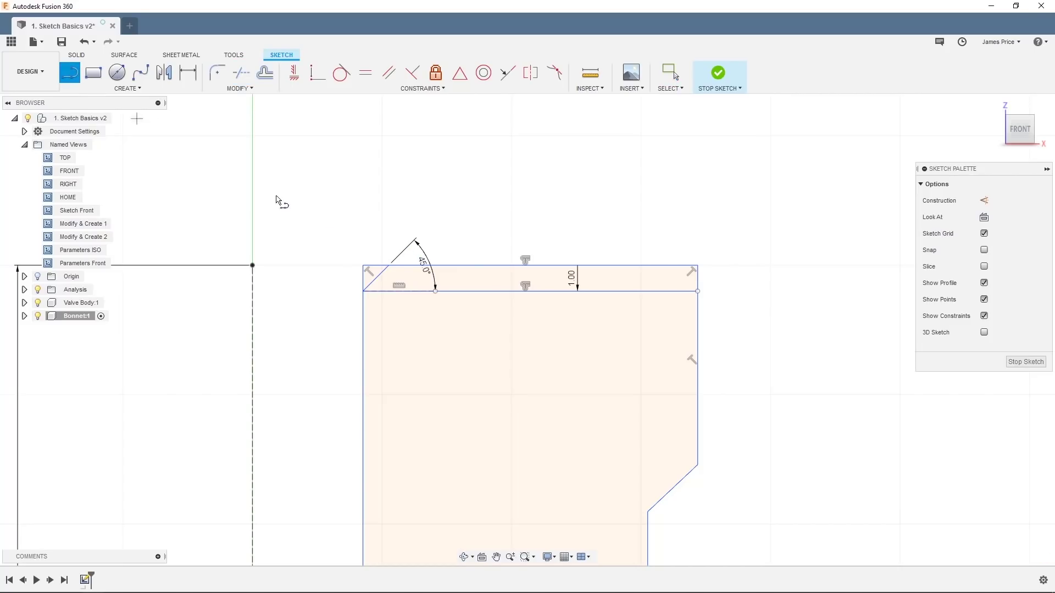
click(530, 266)
click(532, 292)
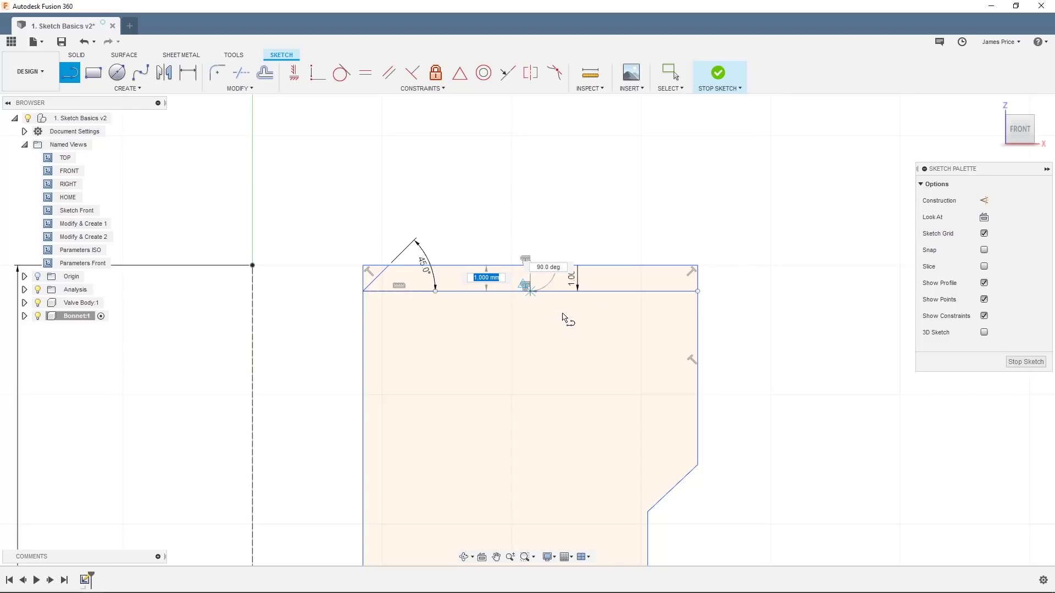
key(Escape)
click(531, 281)
key(x)
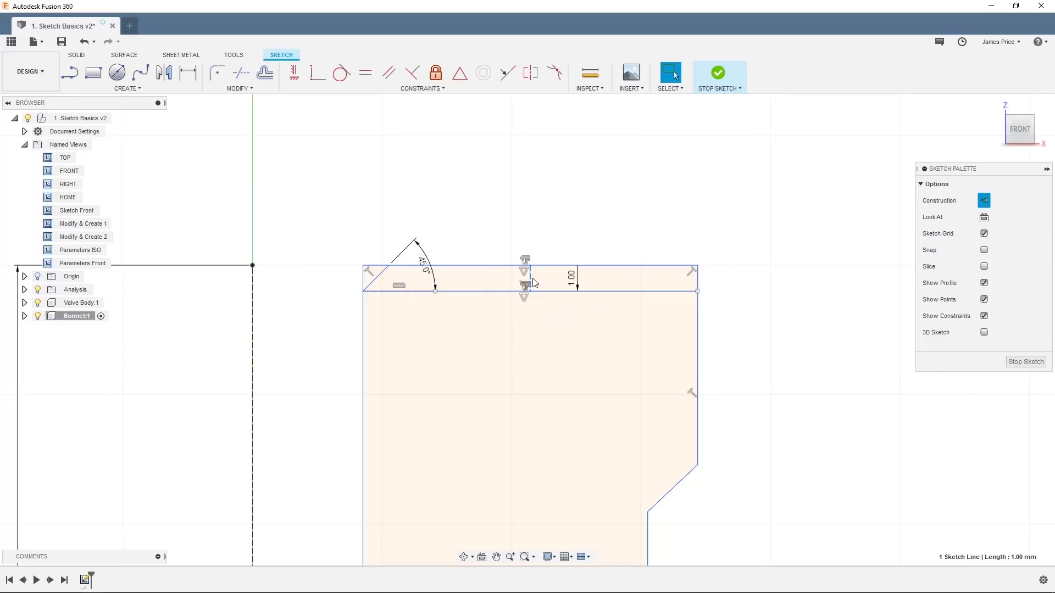
key(Escape)
Step: Mirror the diagonal chamfer line across the vertical construction line
click(163, 72)
click(377, 278)
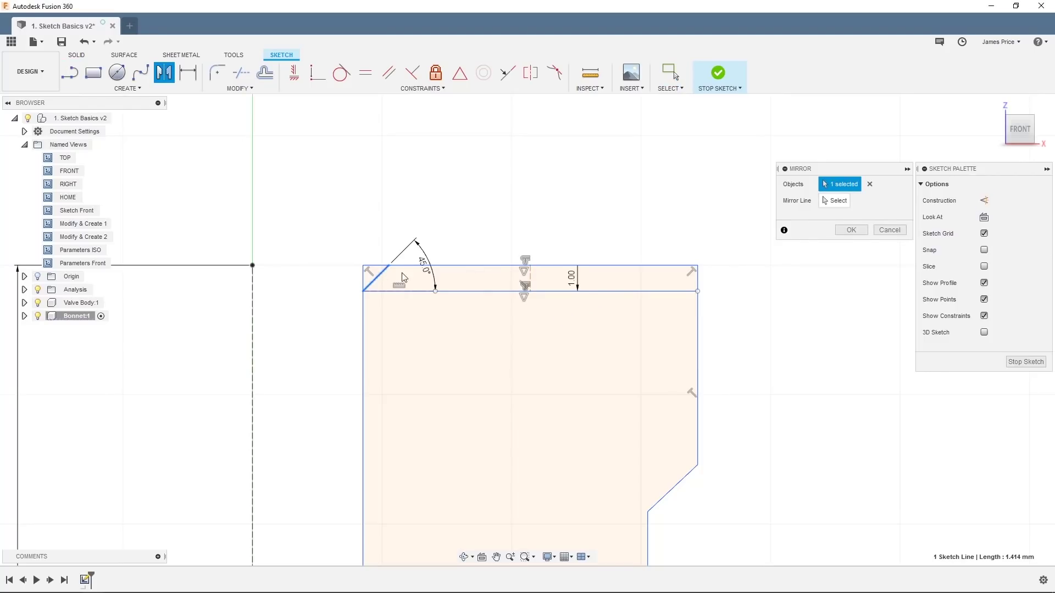
click(839, 201)
click(530, 280)
click(851, 230)
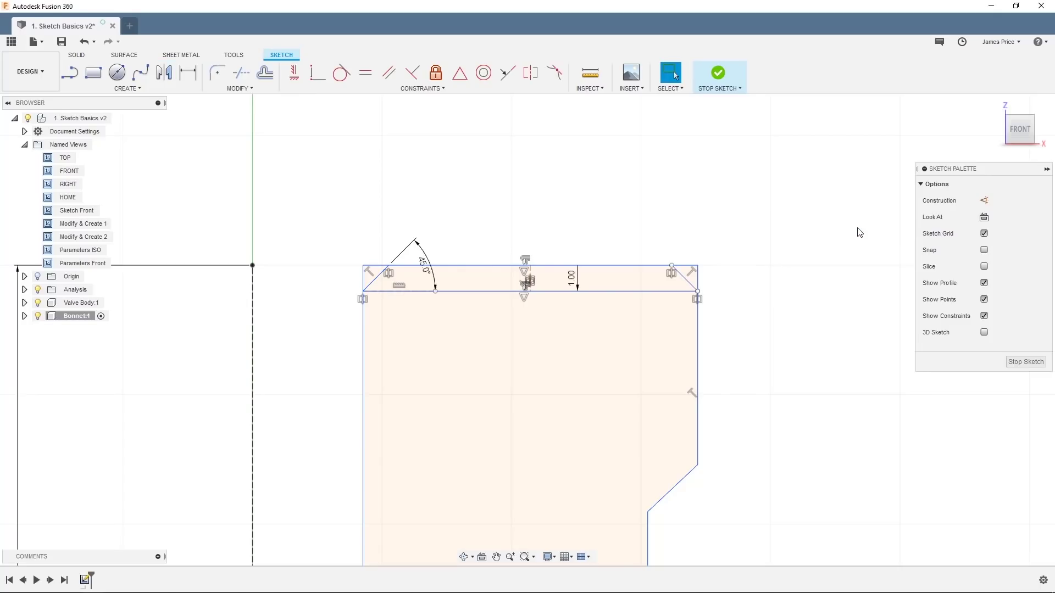
Step: Change the chamfer angle dimension to 30°, then set it back to 45°
double_click(428, 264)
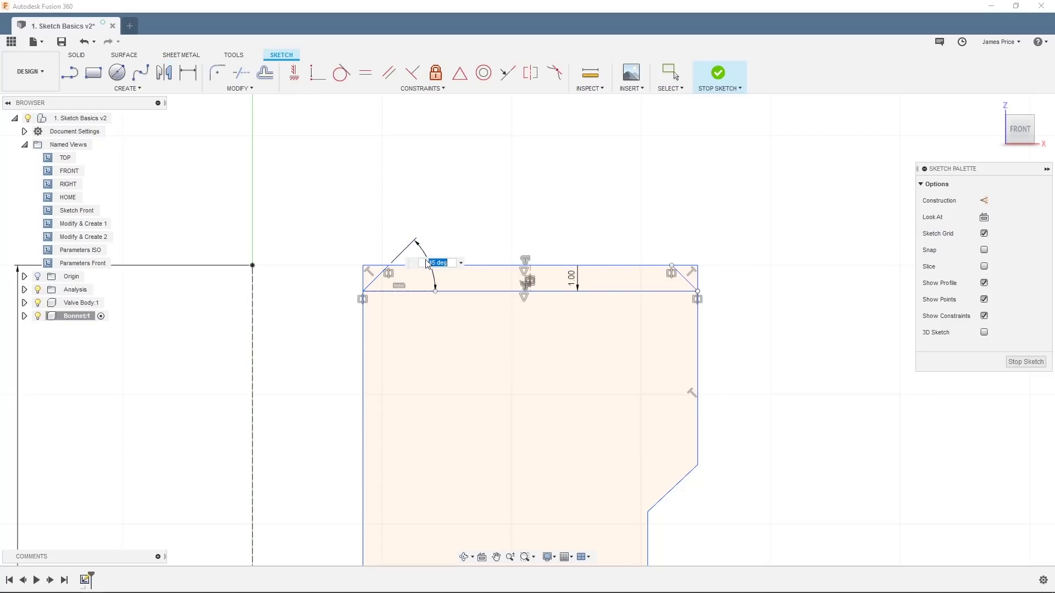
text(30)
key(Return)
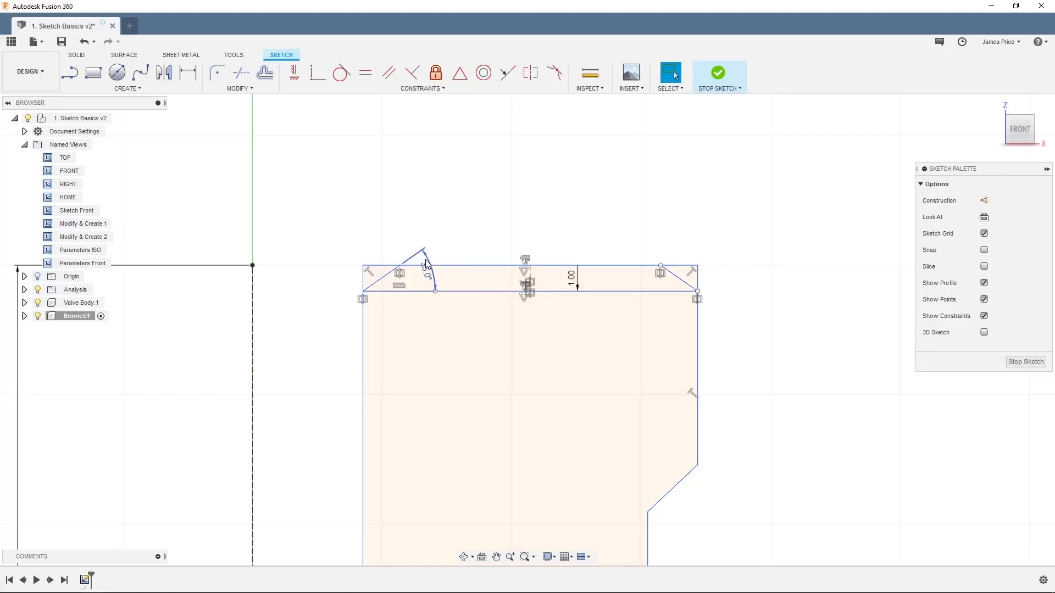
double_click(428, 270)
text(45)
key(Return)
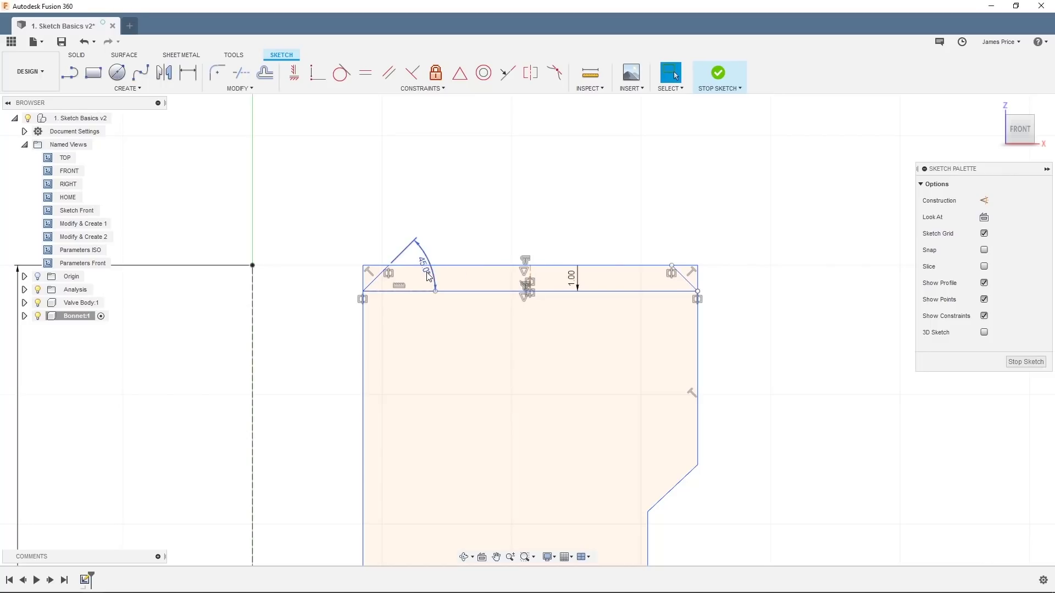
Step: Fillet the lower-left and top-right corners with 1 mm radius, then view from Sketch Front
double_click(107, 241)
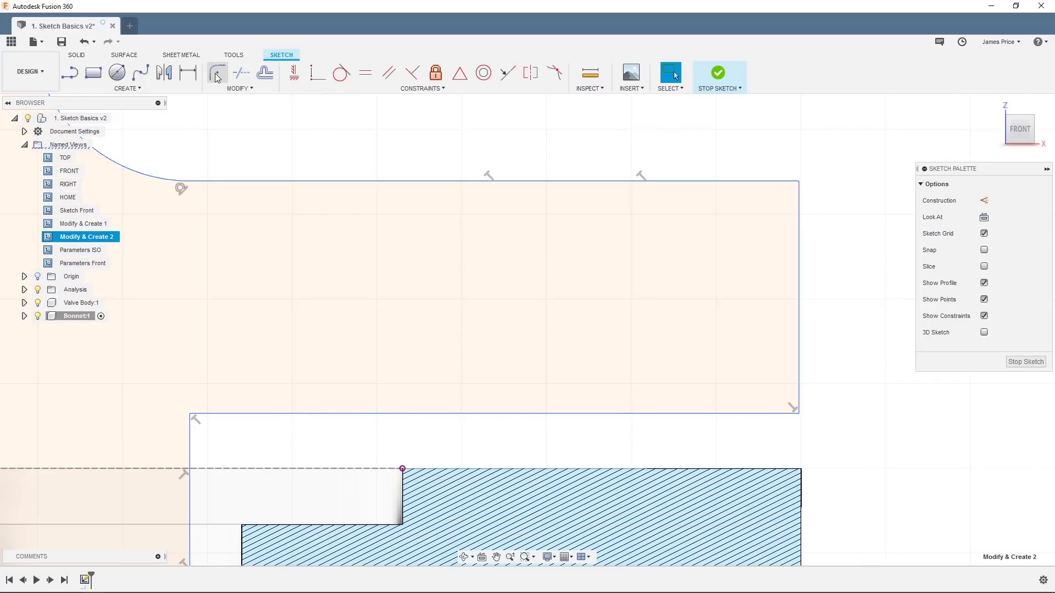
click(217, 72)
click(190, 413)
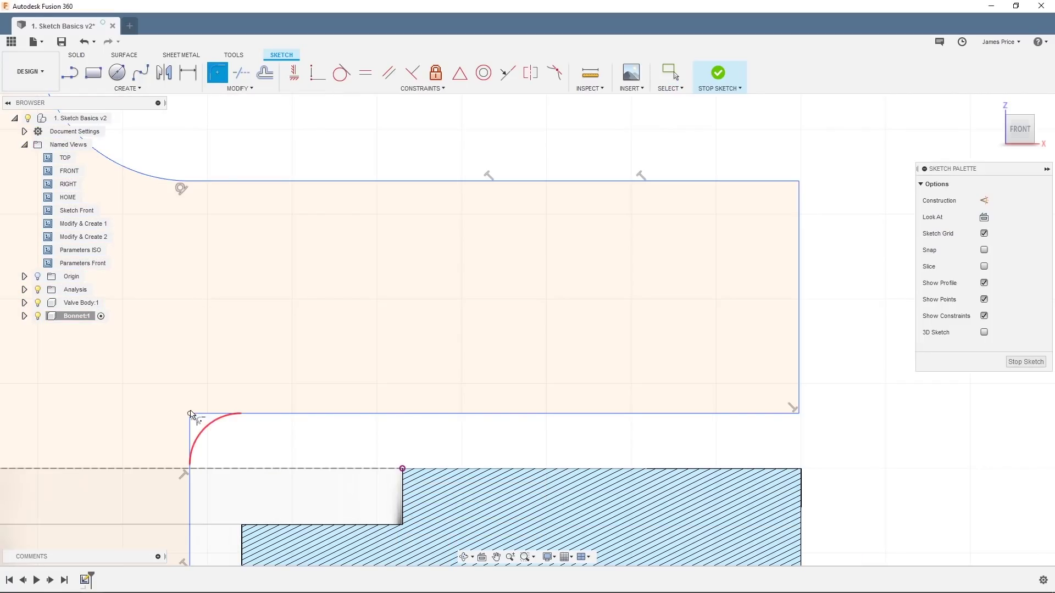
click(798, 183)
text(1)
key(Return)
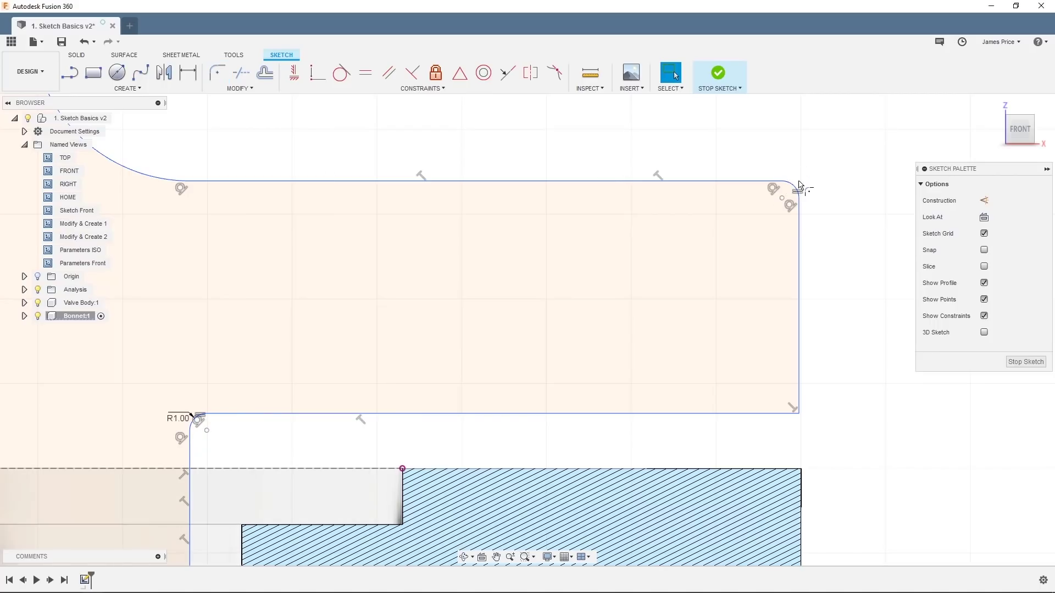
click(88, 211)
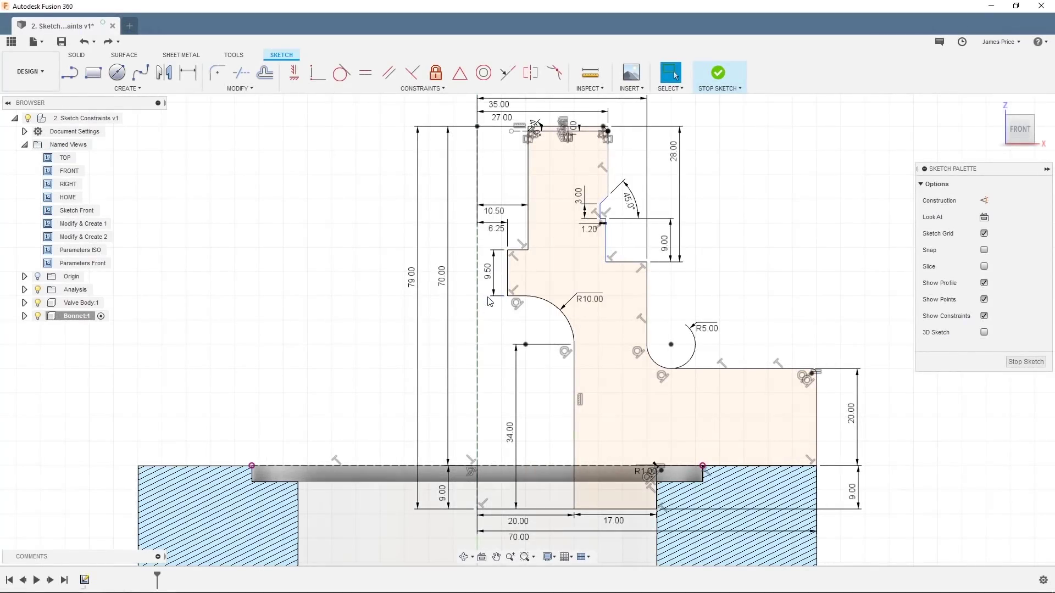
Step: Zoom onto the top chamfer and pick the first vertical edge for a Collinear constraint
drag(557, 180, 661, 258)
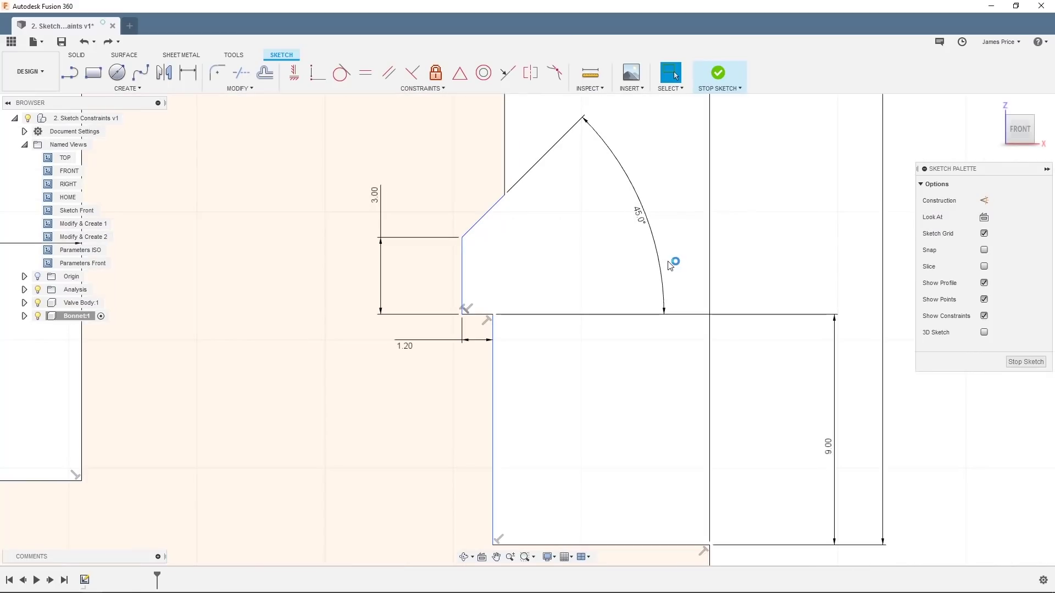
click(507, 73)
click(504, 143)
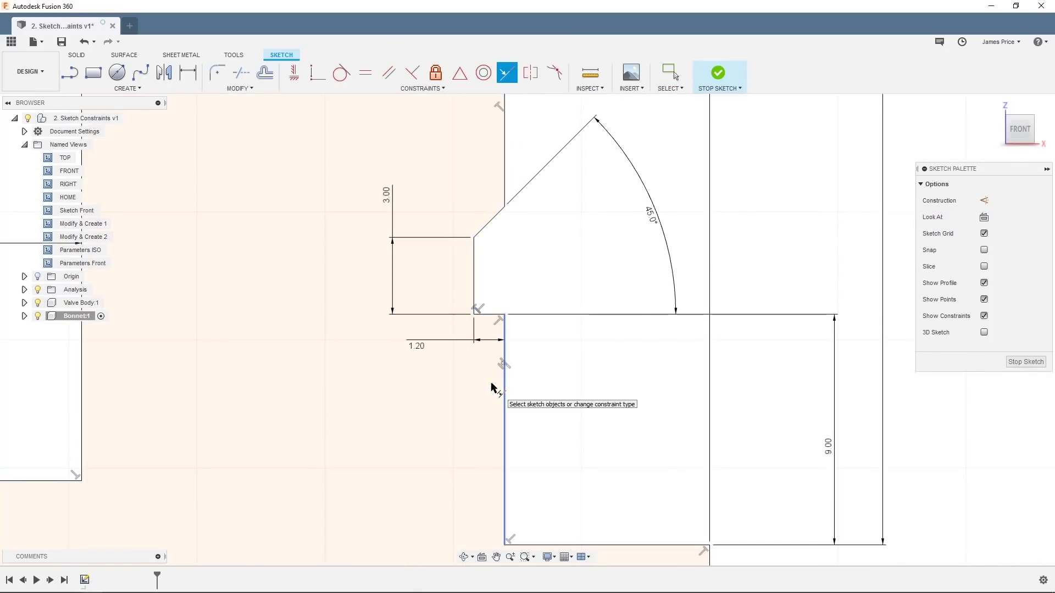